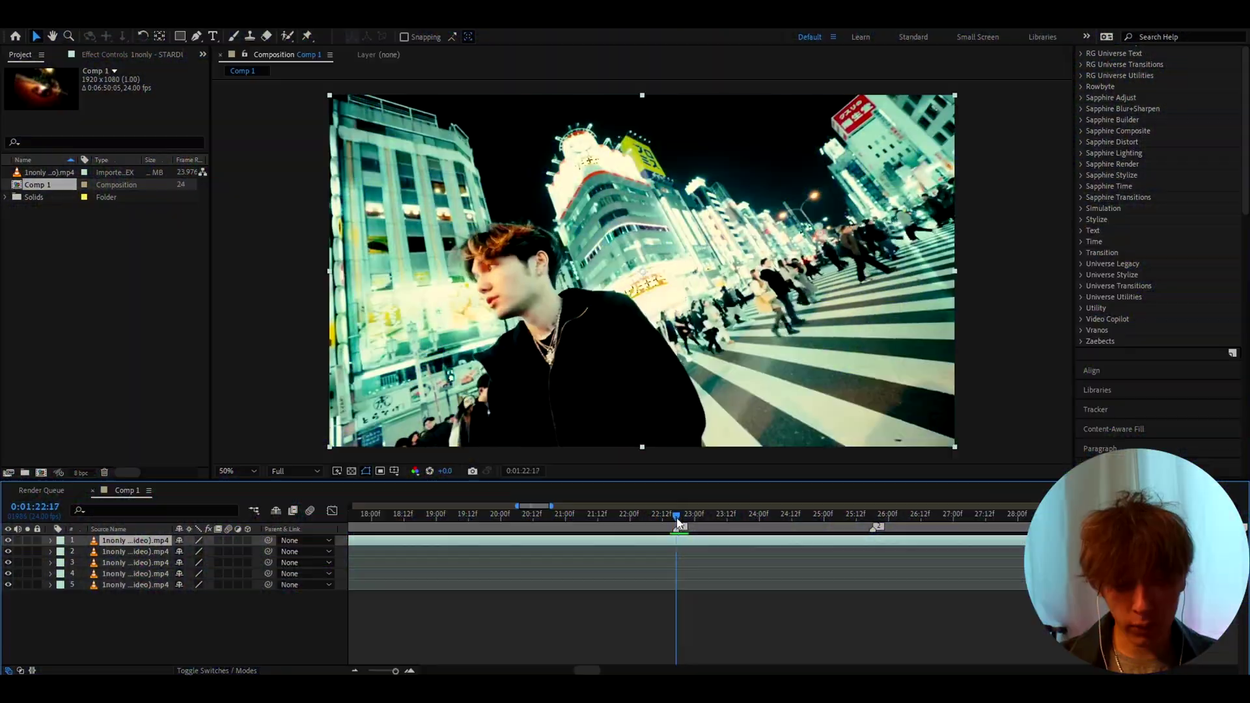
# - Create a new adjustment layer above the clips and apply a Transform effect to it
pyautogui.moveTo(680, 523); pyautogui.dragTo(677, 522)
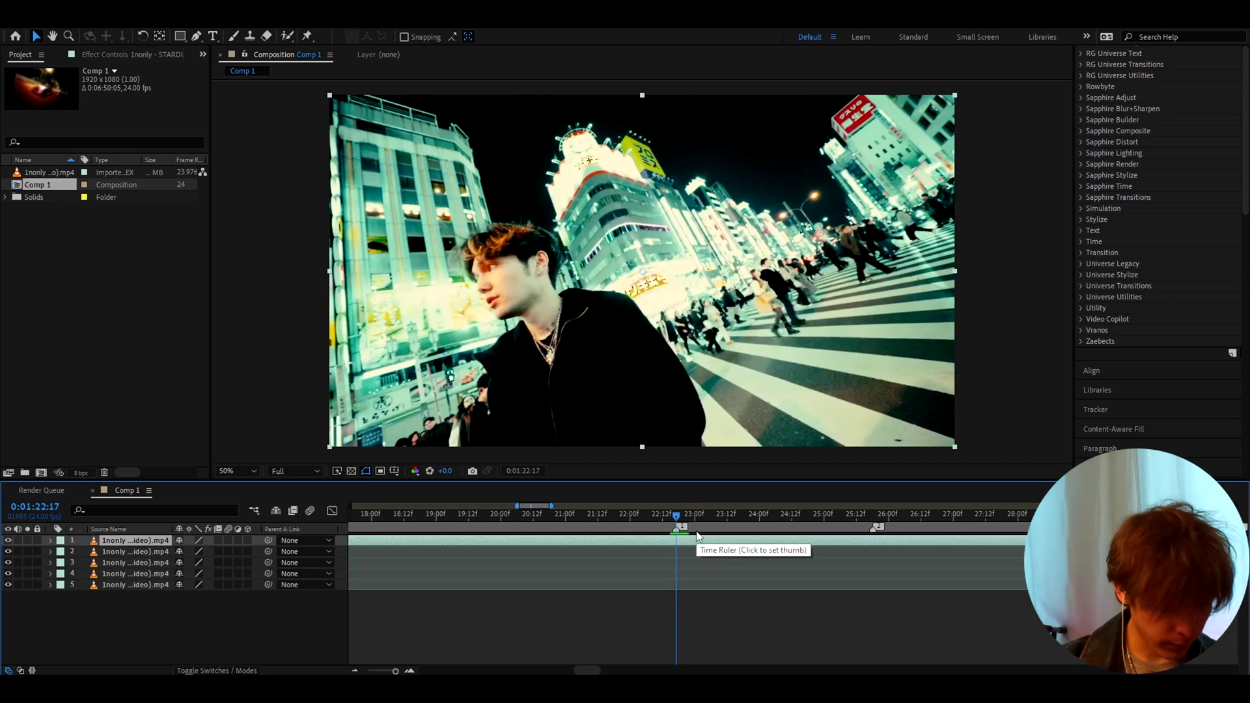
pyautogui.hotkey('ctrl', 'alt', 'y')
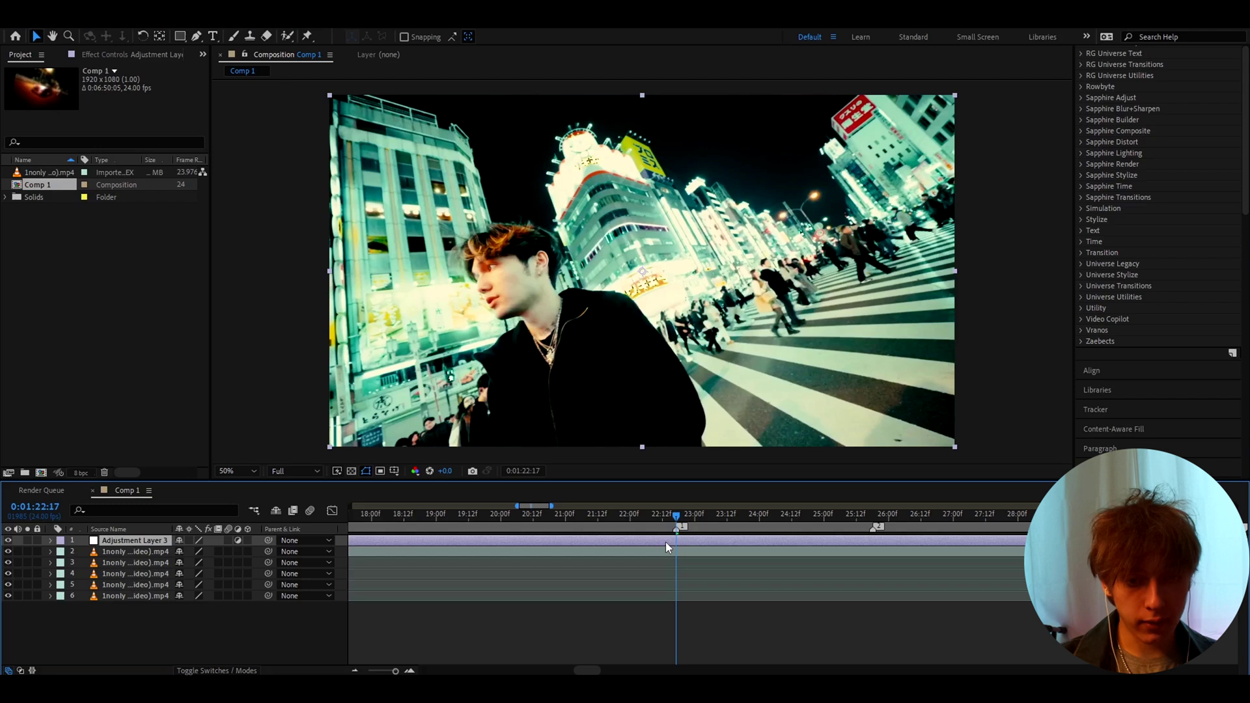
pyautogui.hotkey('ctrl', 'space')
pyautogui.write('transform')
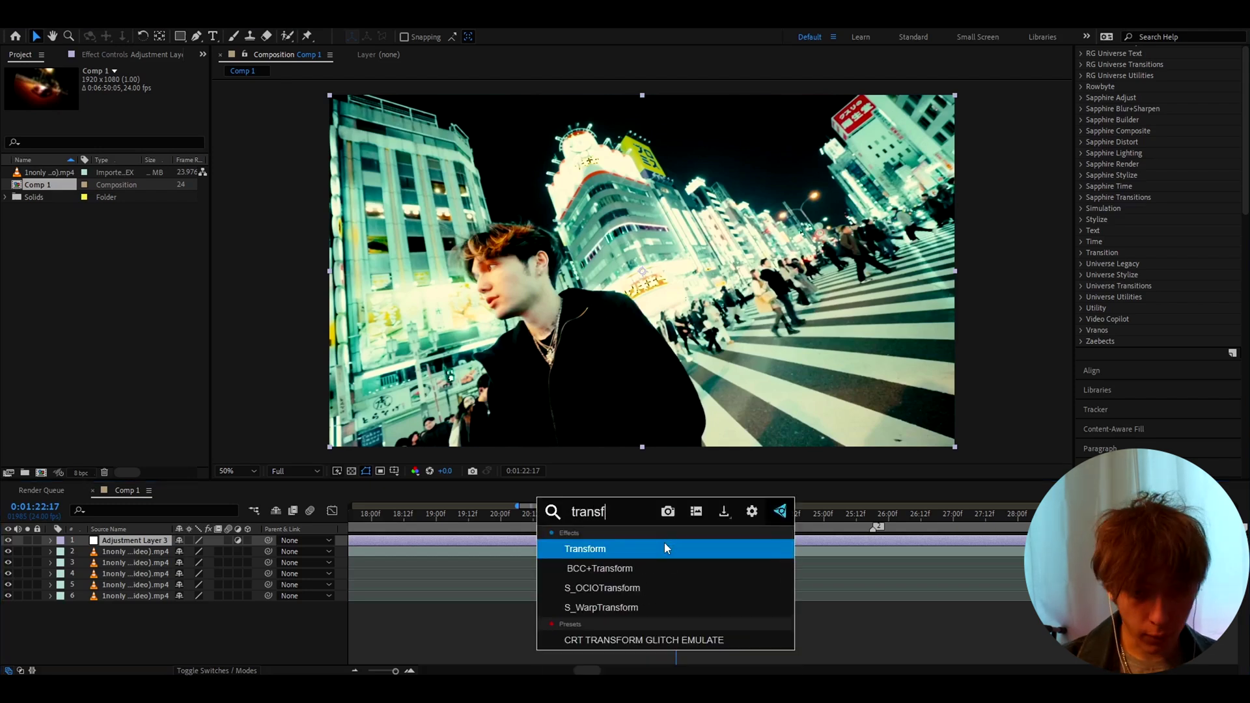
pyautogui.press('Return')
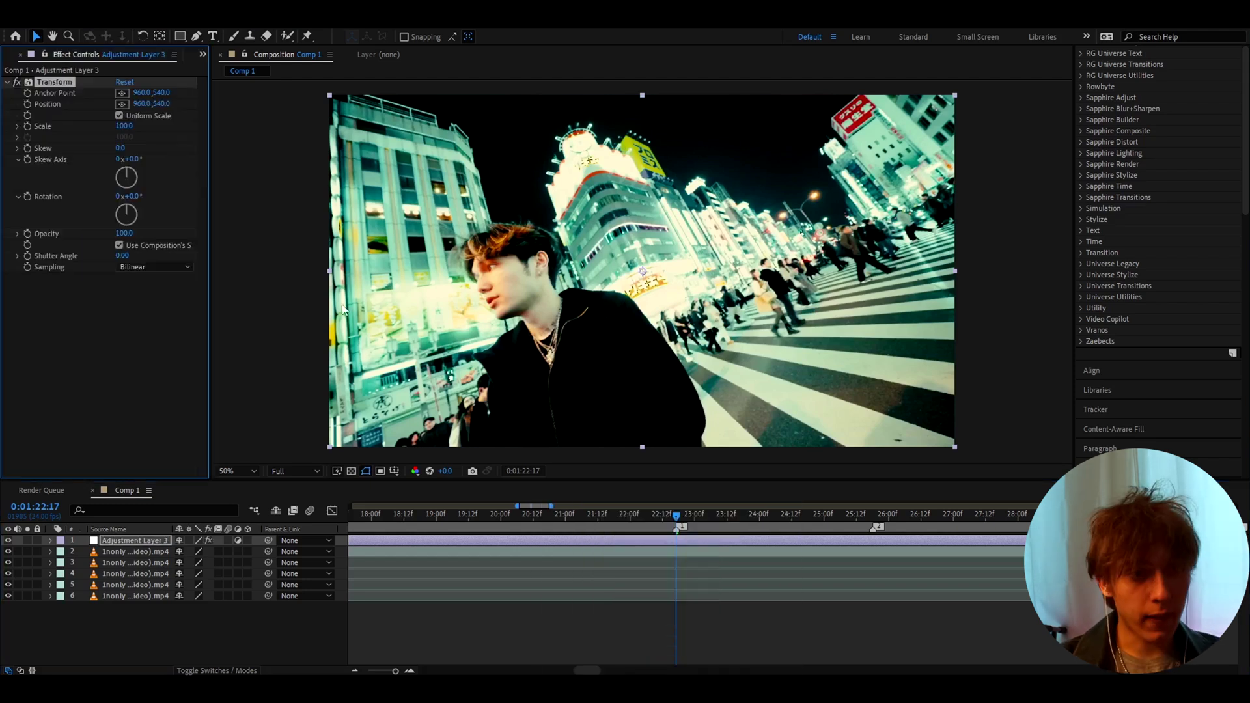
# - Set the Transform effect's Scale to 66
pyautogui.click(123, 128)
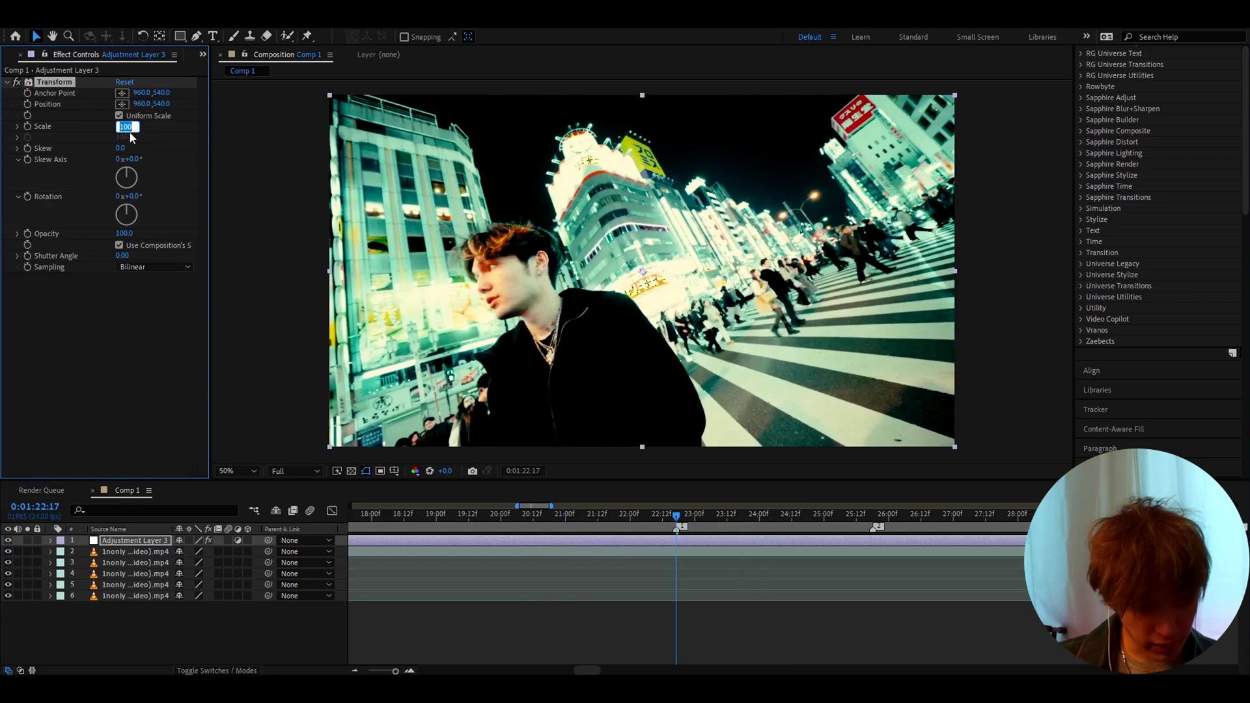
pyautogui.write('66')
pyautogui.press('Return')
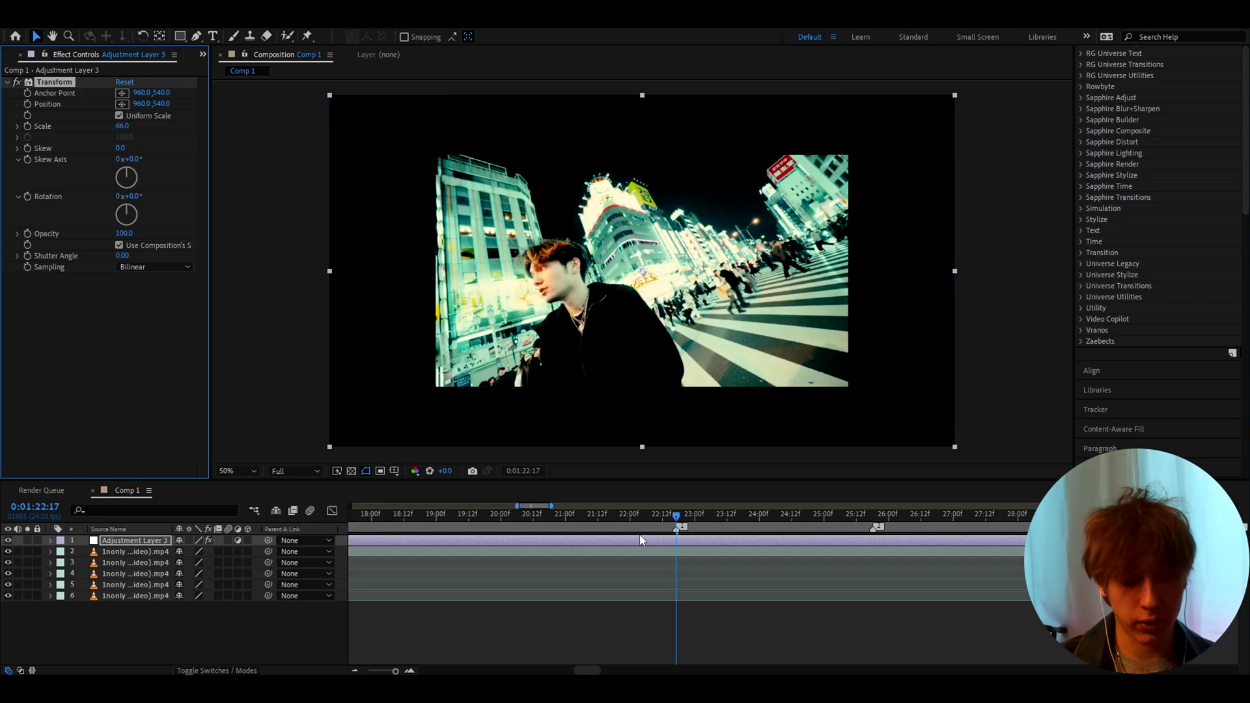
# - Apply the S_WarpFishEye effect to the adjustment layer via the quick effect search
pyautogui.hotkey('ctrl', 'space')
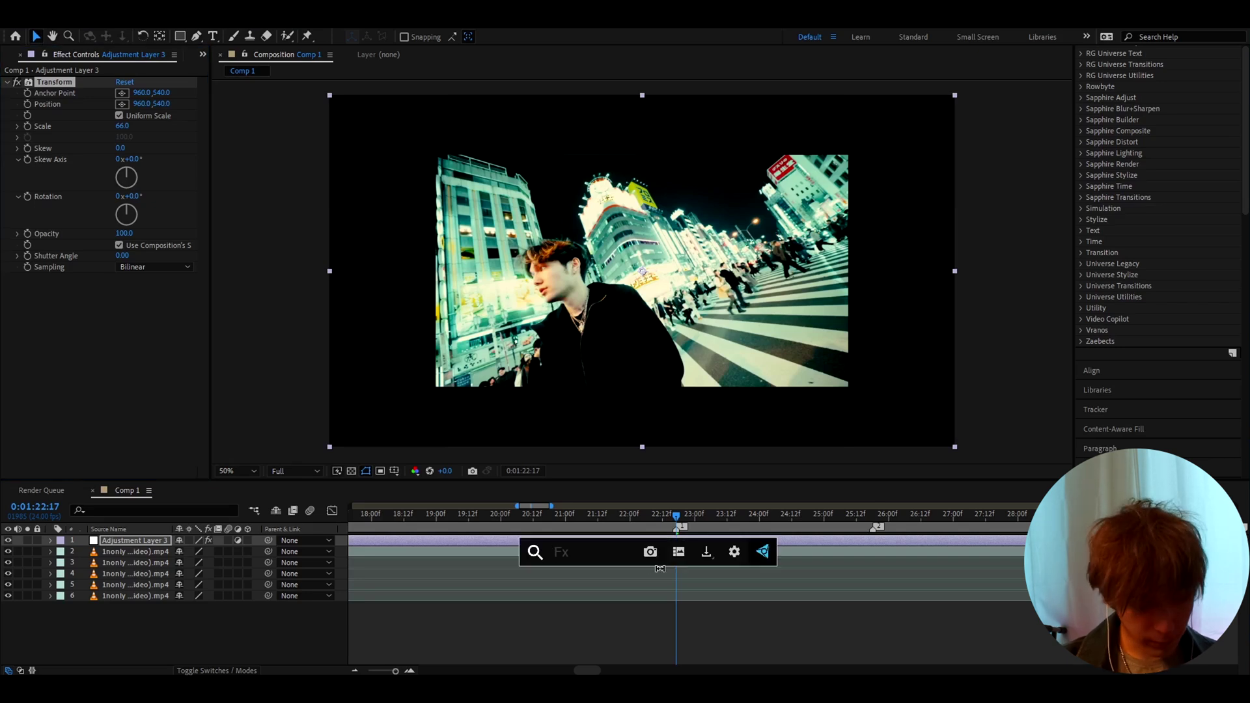
pyautogui.write('s_warpfis')
pyautogui.press('Return')
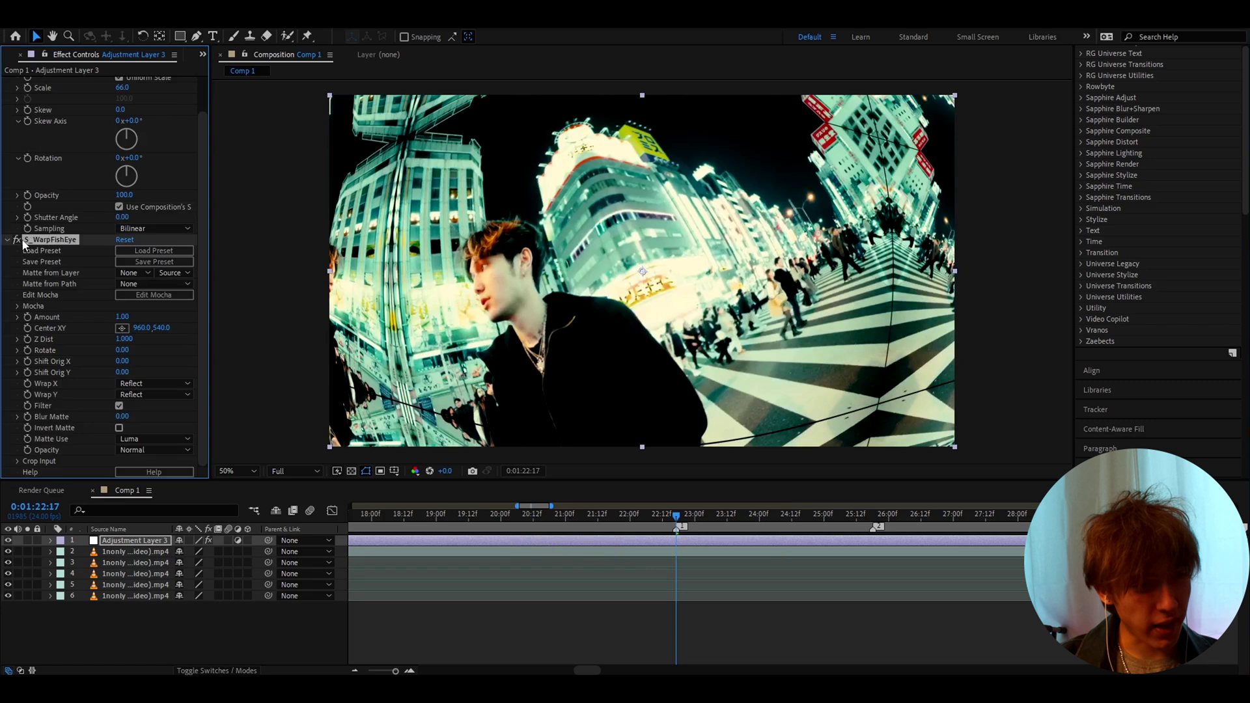
pyautogui.scroll(2, 60, 252)
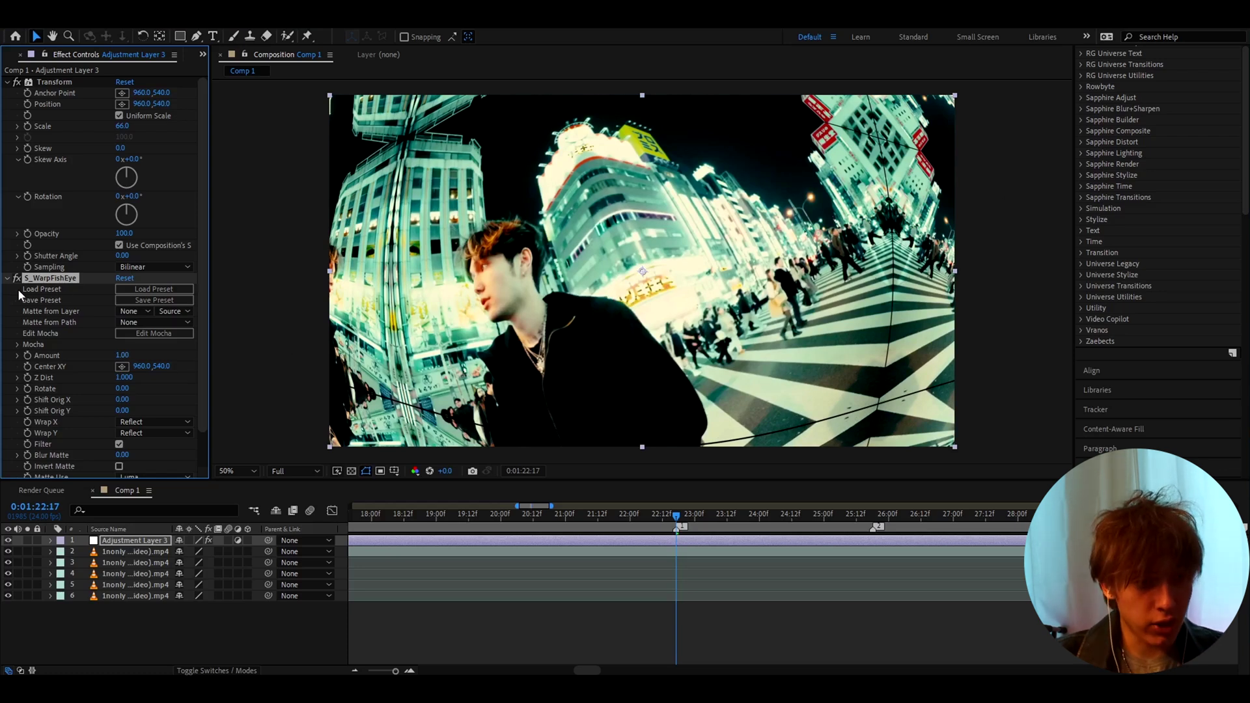
pyautogui.click(677, 540)
pyautogui.hotkey('ctrl', 'space')
pyautogui.write('warp')
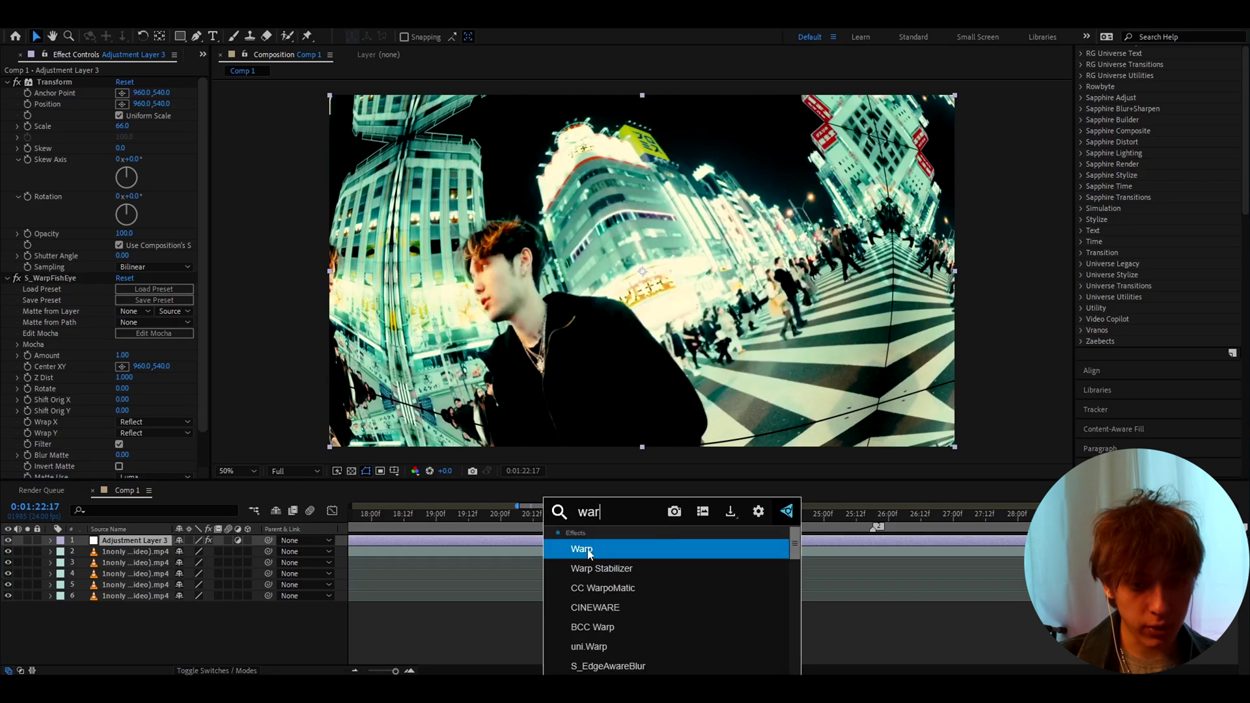
pyautogui.press('Return')
pyautogui.click(17, 173)
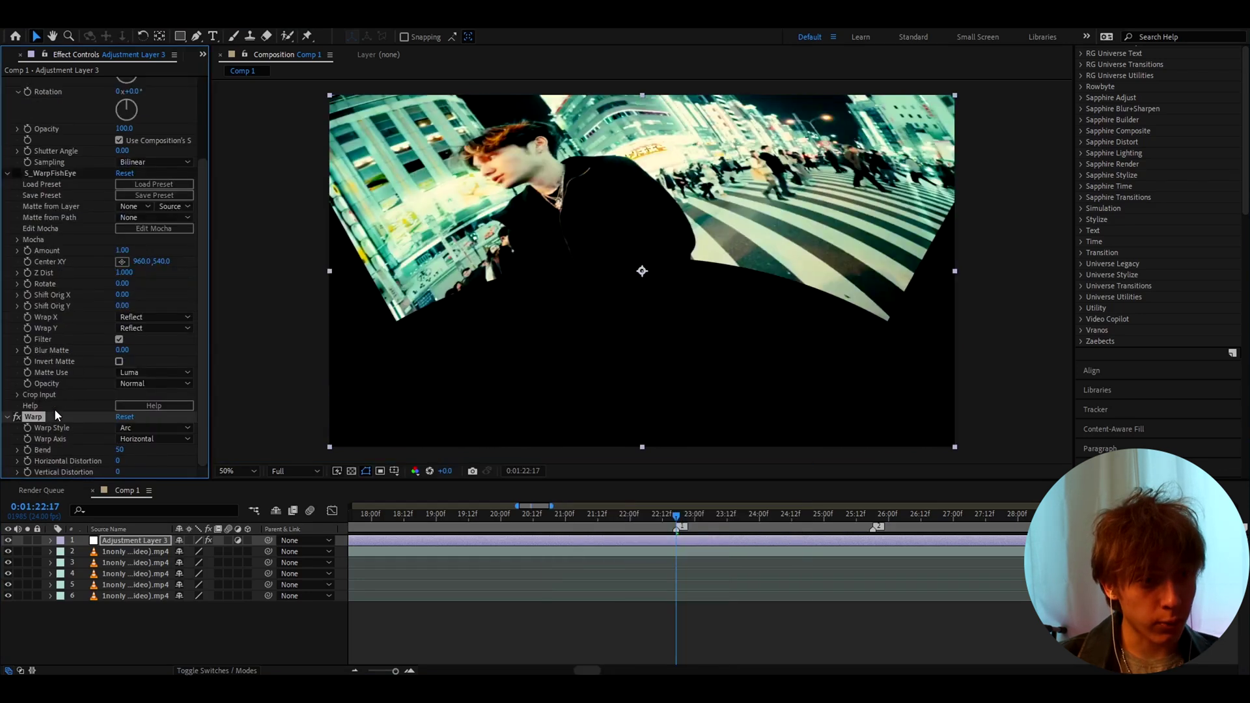
pyautogui.click(163, 427)
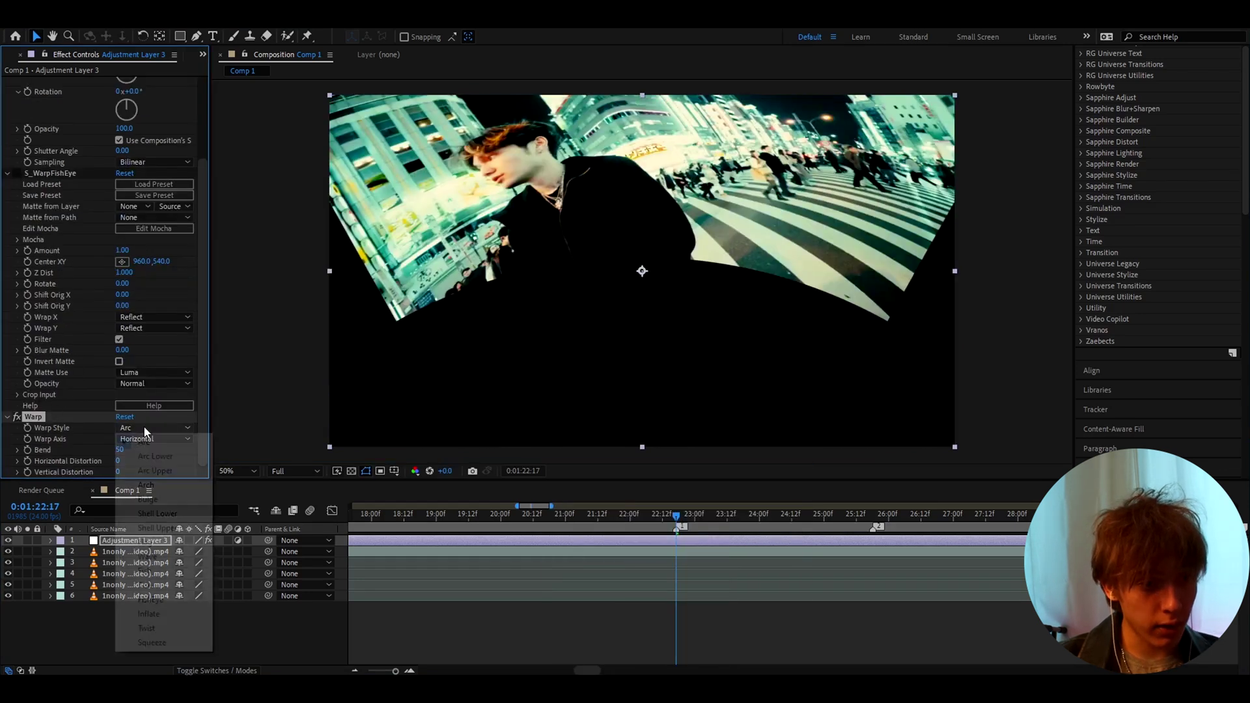
pyautogui.click(137, 595)
pyautogui.moveTo(124, 449)
pyautogui.mouseDown()
pyautogui.moveTo(138, 449)
pyautogui.moveTo(111, 447)
pyautogui.mouseUp()
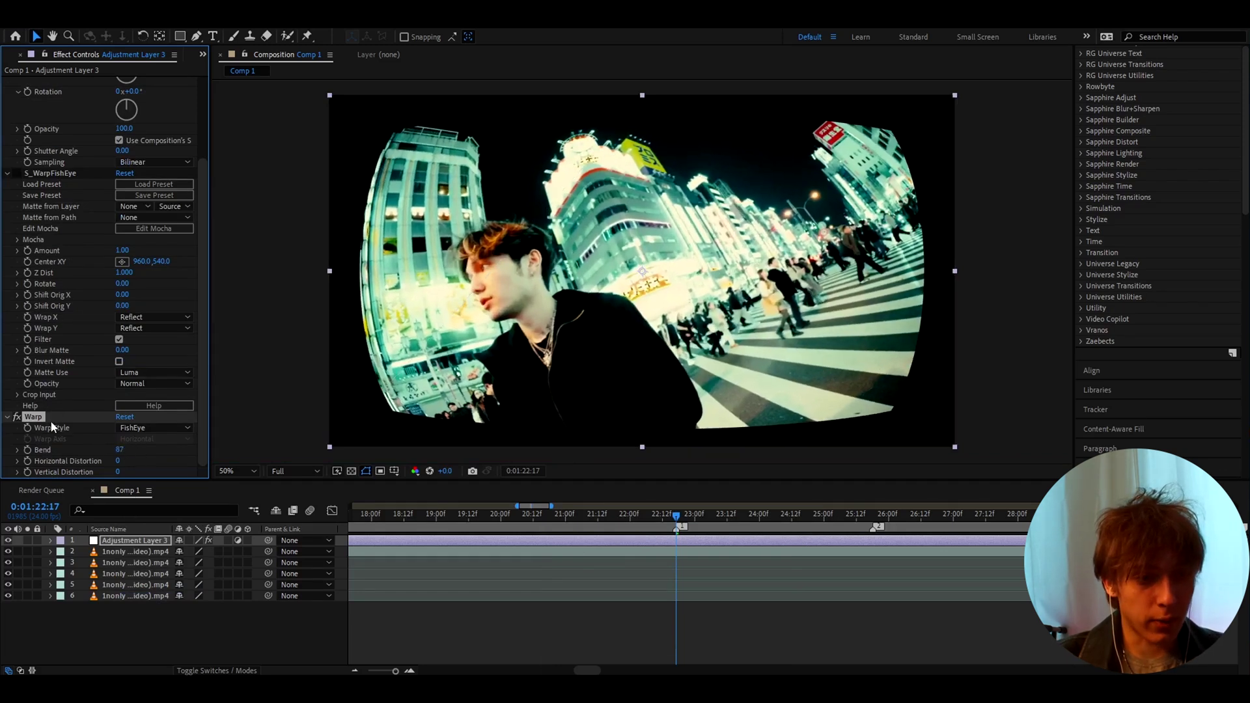
pyautogui.press('Delete')
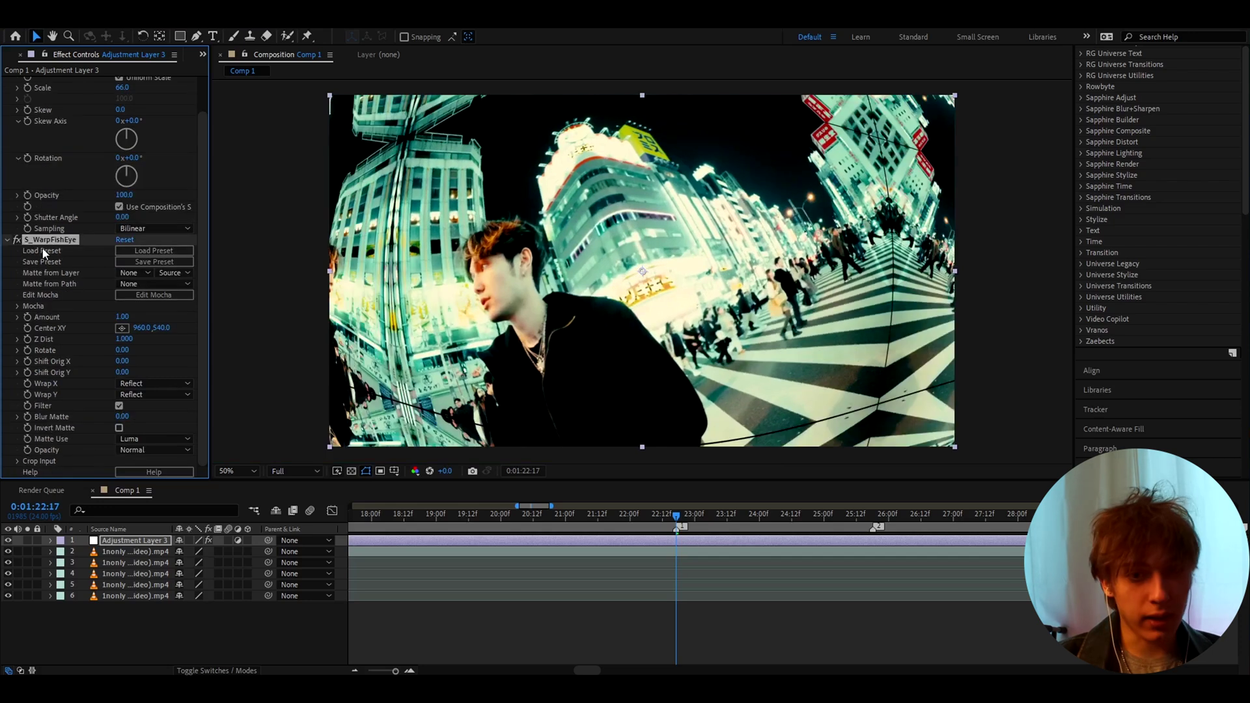
# - Apply the S_BlurChroma effect to the selected adjustment layer
pyautogui.click(685, 542)
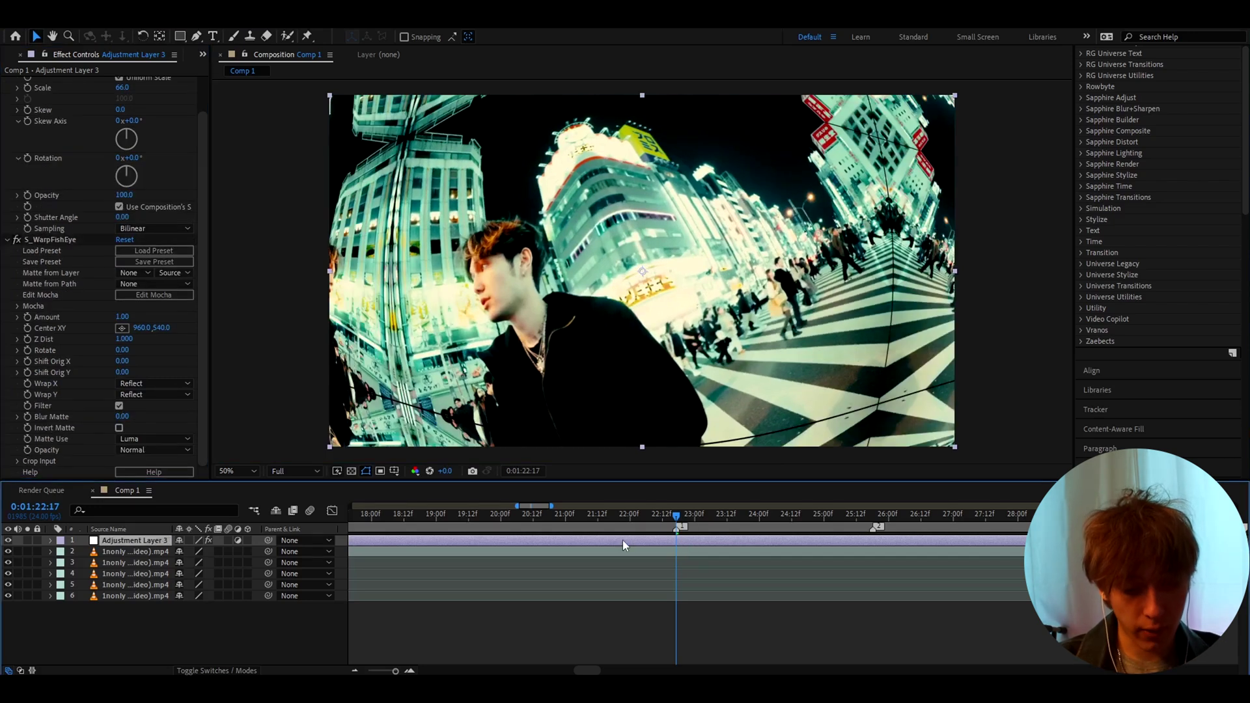
pyautogui.hotkey('ctrl', 'space')
pyautogui.write('s')
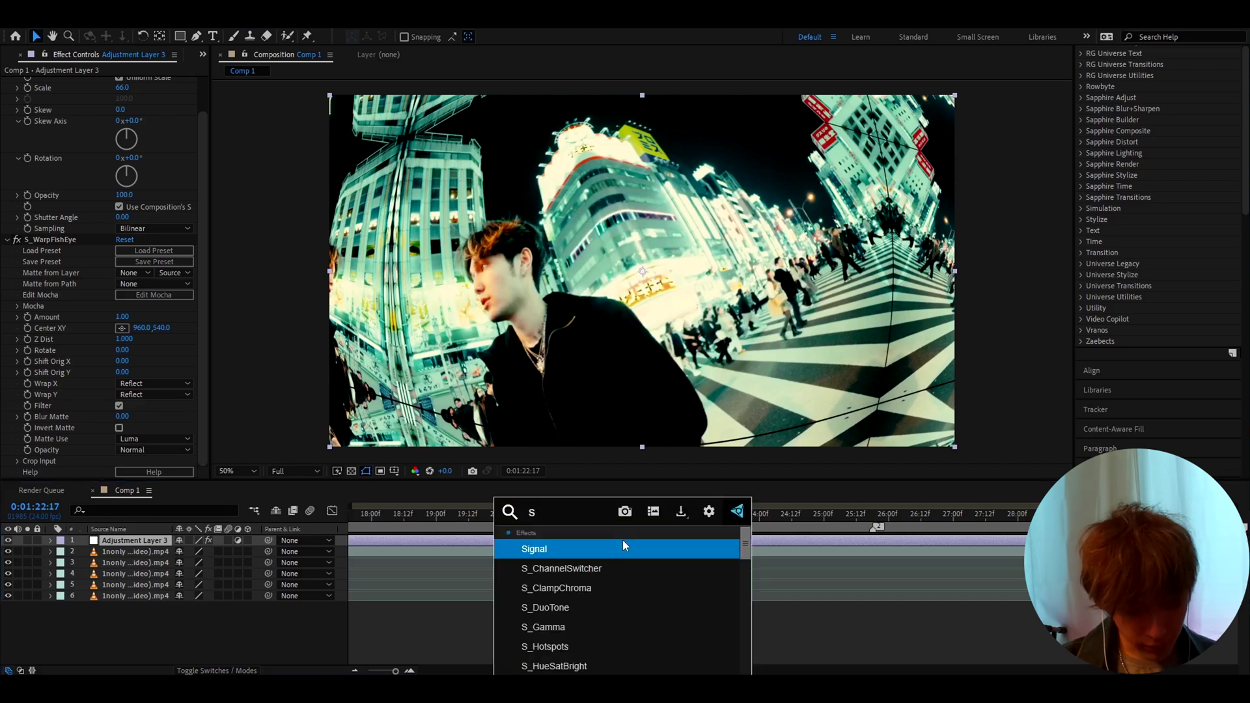
pyautogui.write('_bl')
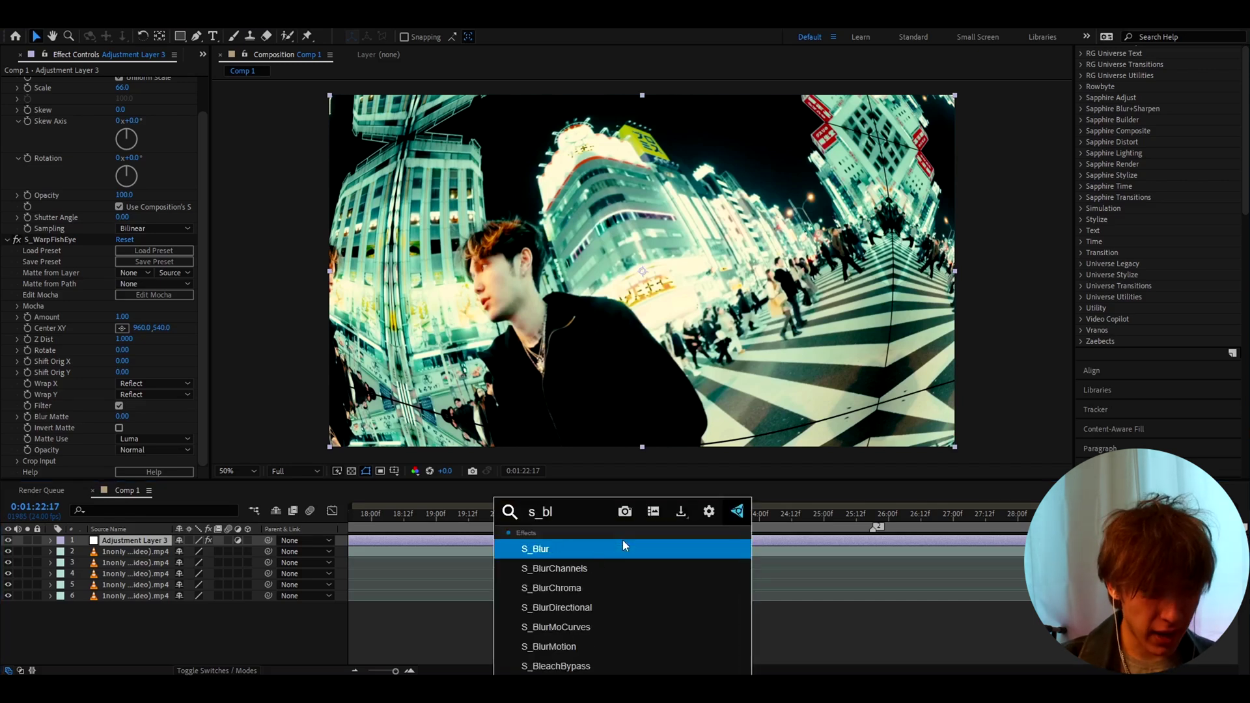
pyautogui.write('urch')
pyautogui.click(587, 573)
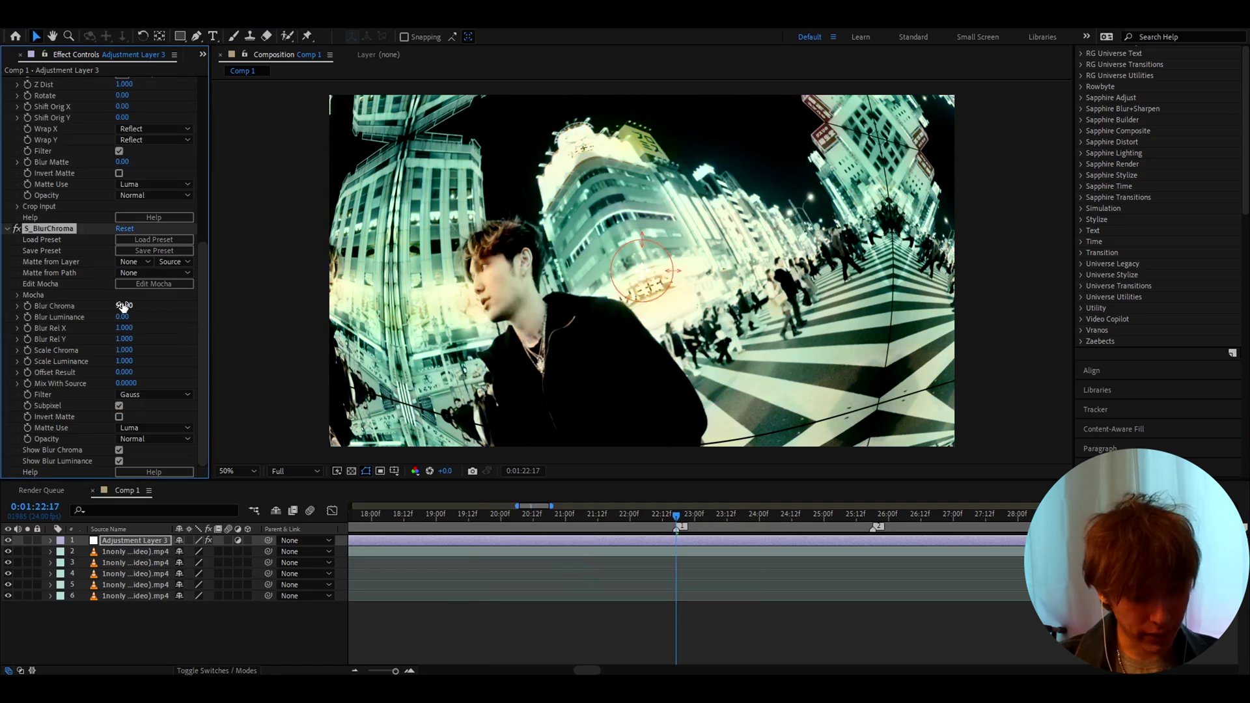
# - Set S_BlurChroma's Blur Chroma to 75 and Blur Luminance to 2
pyautogui.moveTo(123, 307); pyautogui.dragTo(123, 308)
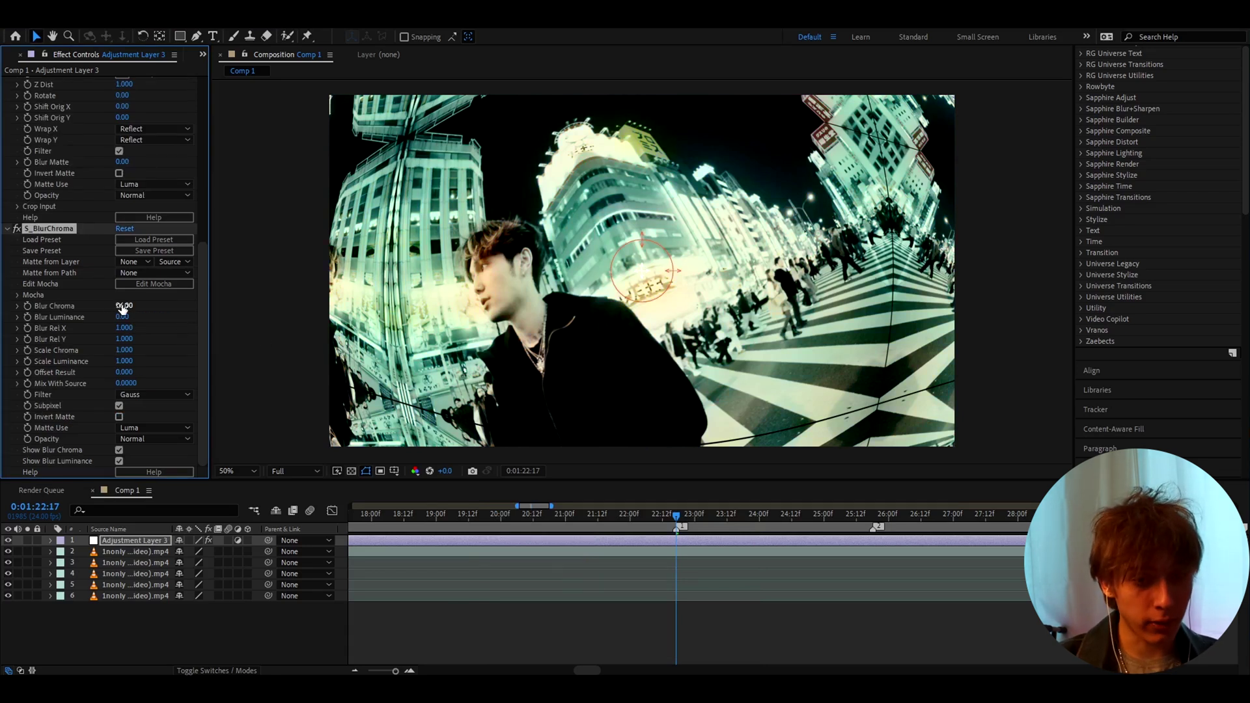
pyautogui.click(123, 307)
pyautogui.write('75')
pyautogui.press('Return')
pyautogui.click(122, 317)
pyautogui.write('2')
pyautogui.press('Return')
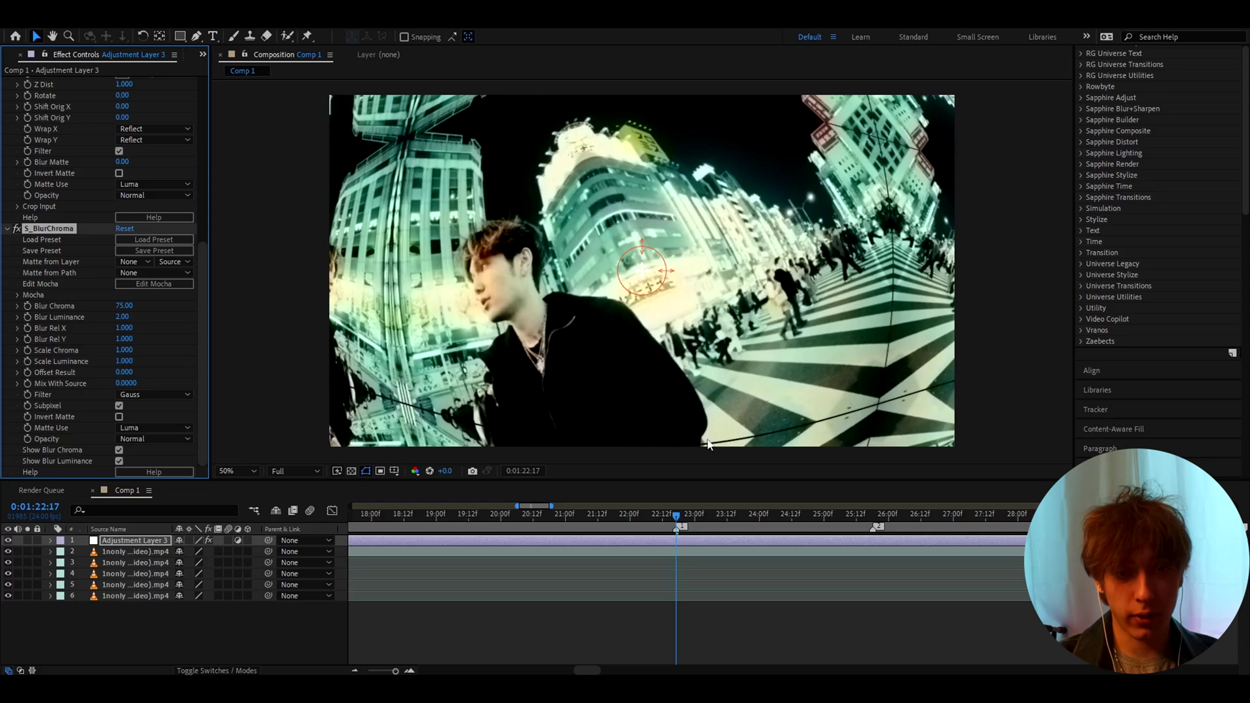
# - Reselect the adjustment layer and save the project
pyautogui.click(663, 538)
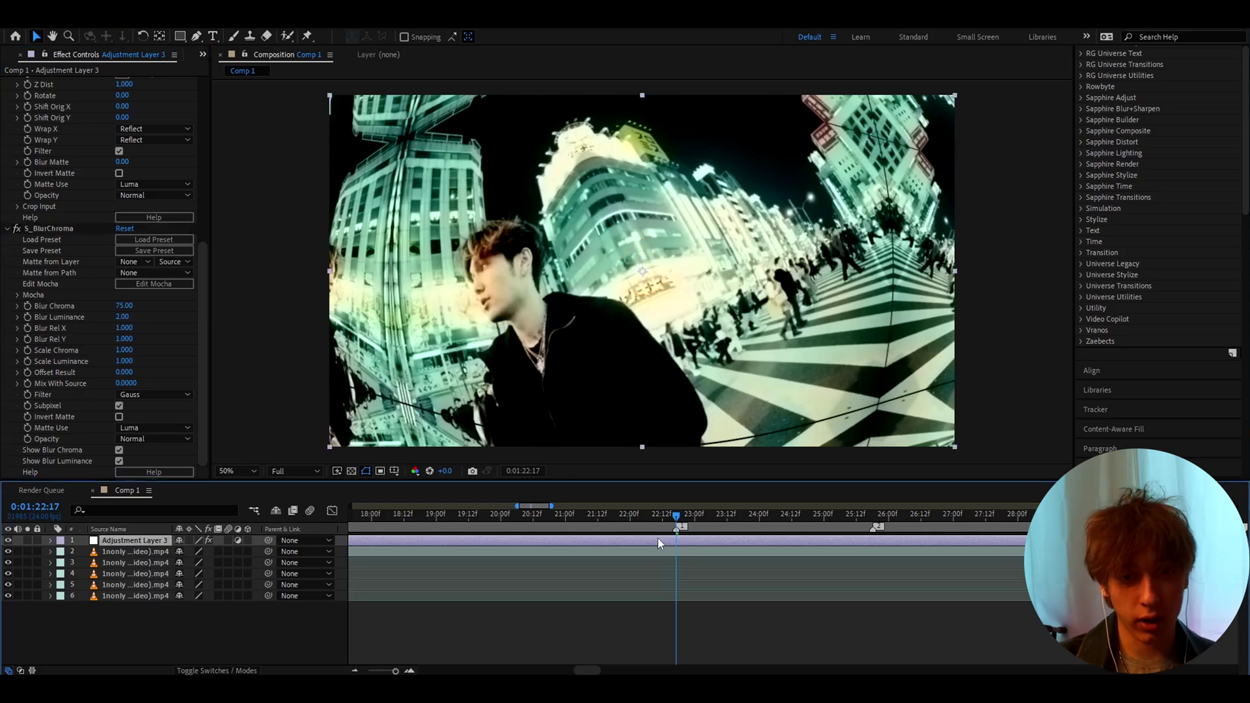
pyautogui.hotkey('ctrl', 's')
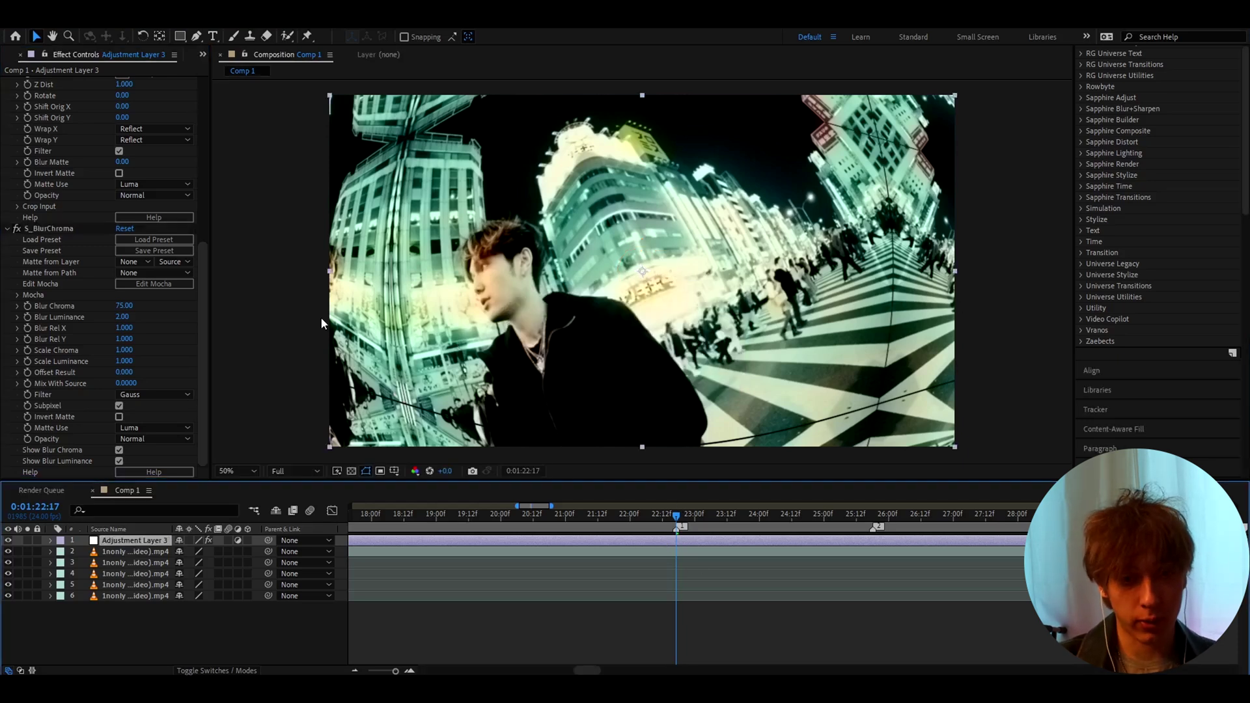
pyautogui.hotkey('ctrl', 'space')
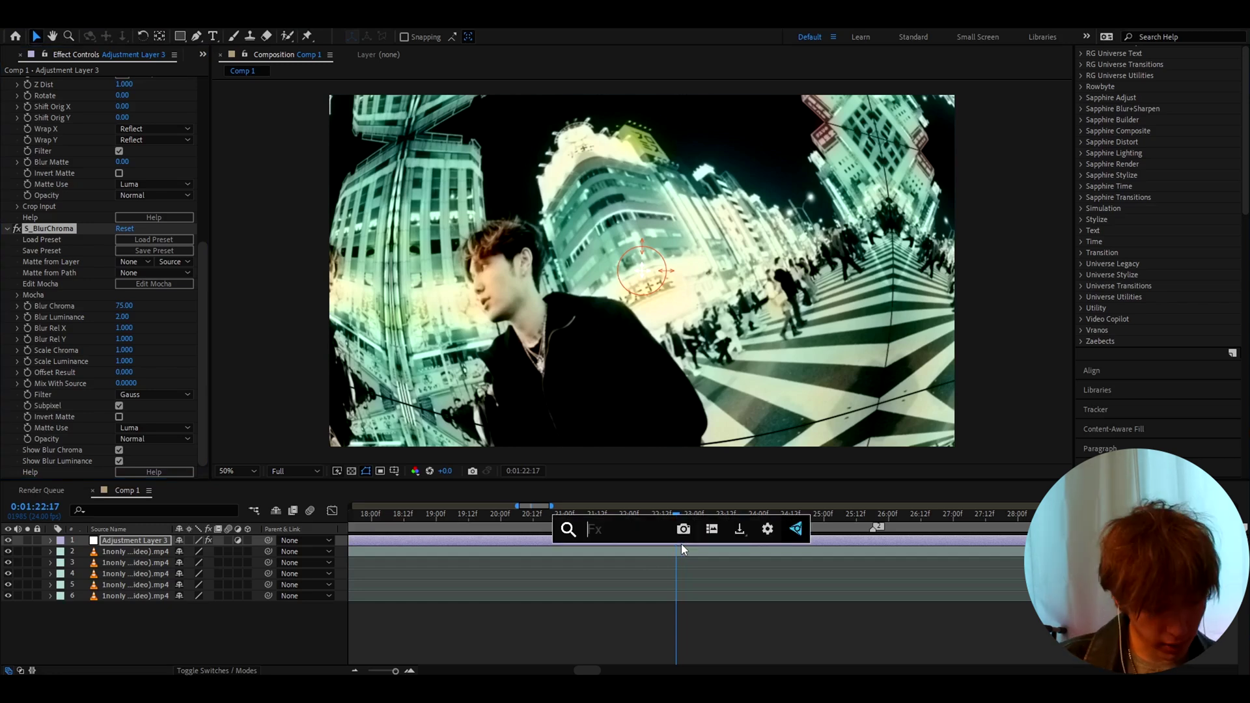
# - Apply CC Lens to the adjustment layer with Size 68 and Convergence 19
pyautogui.write('cc lens')
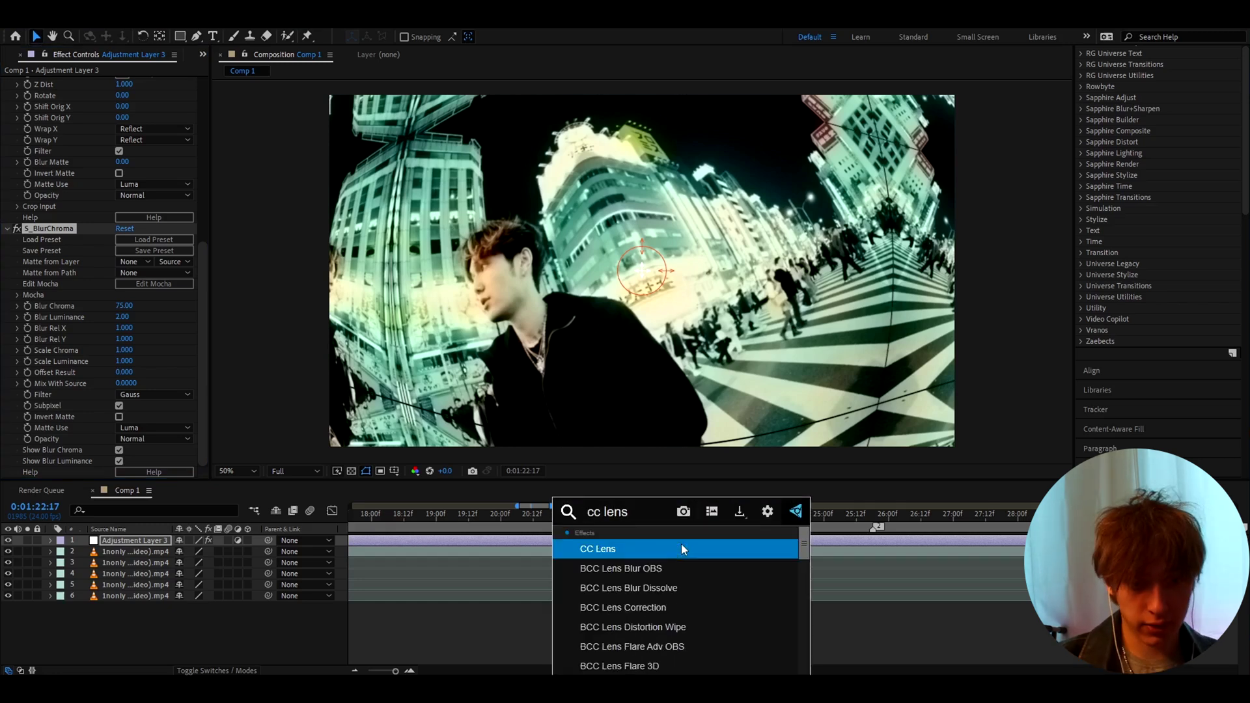
pyautogui.press('Return')
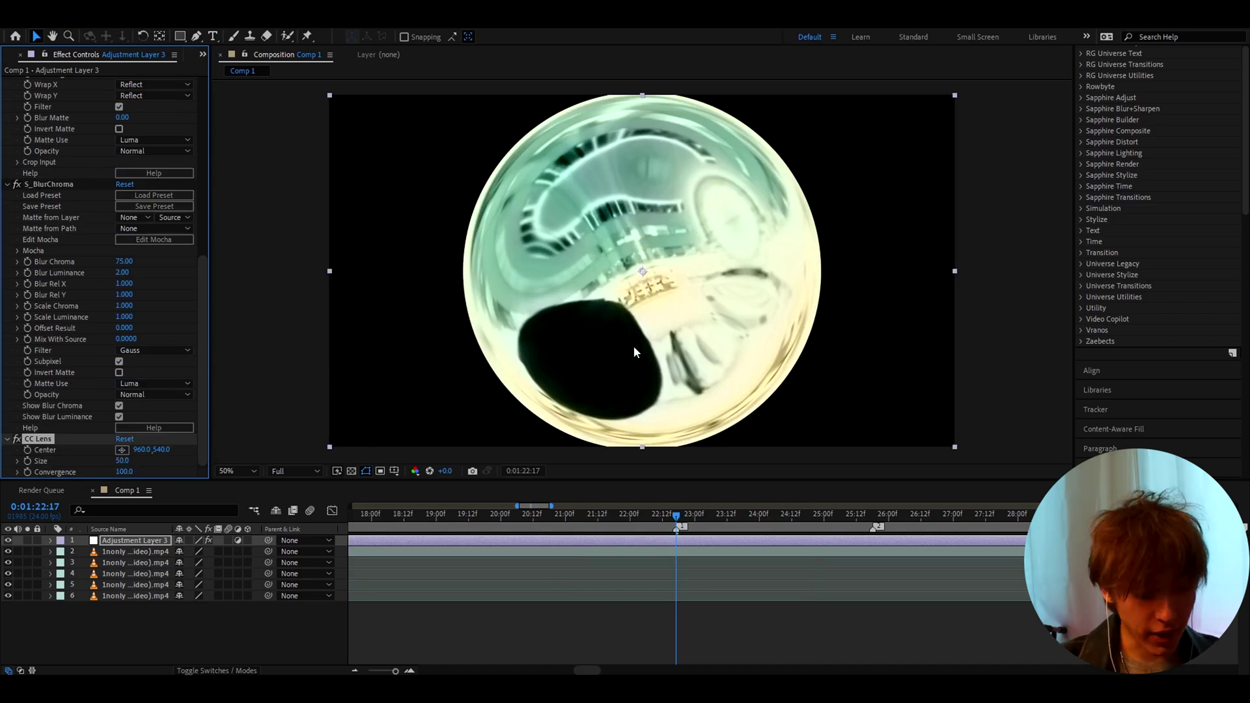
pyautogui.click(122, 461)
pyautogui.write('68')
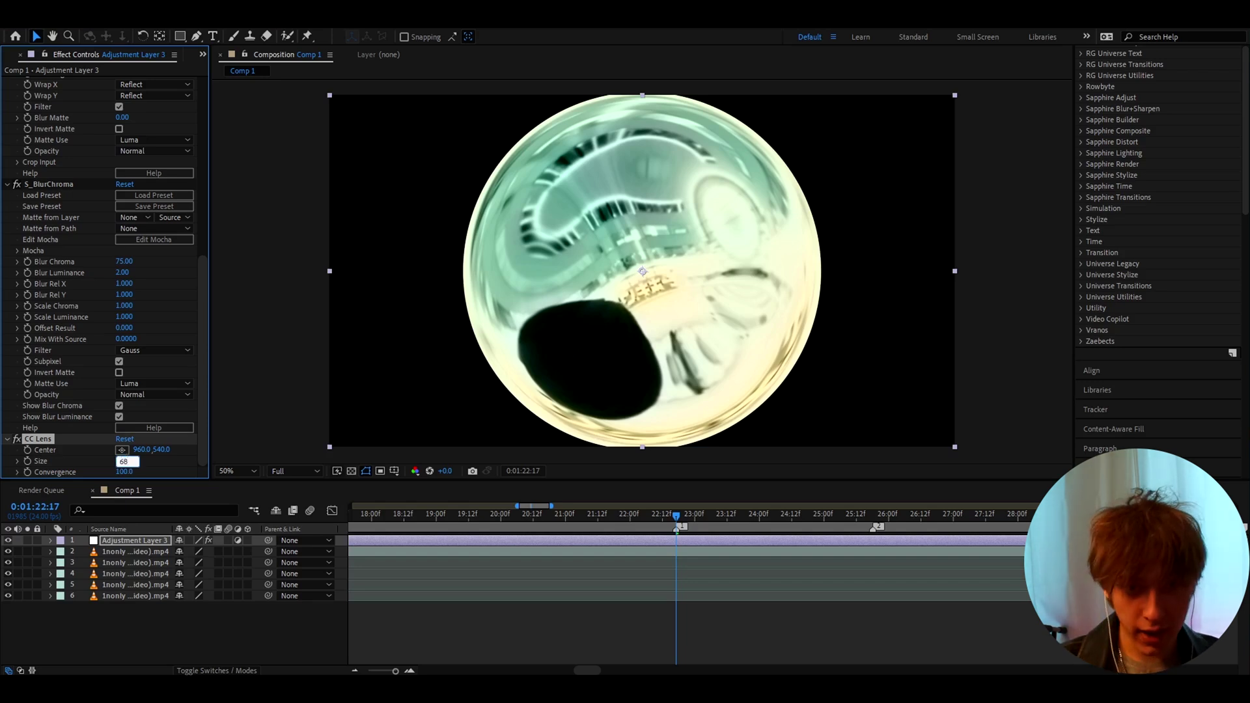
pyautogui.press('Return')
pyautogui.click(124, 472)
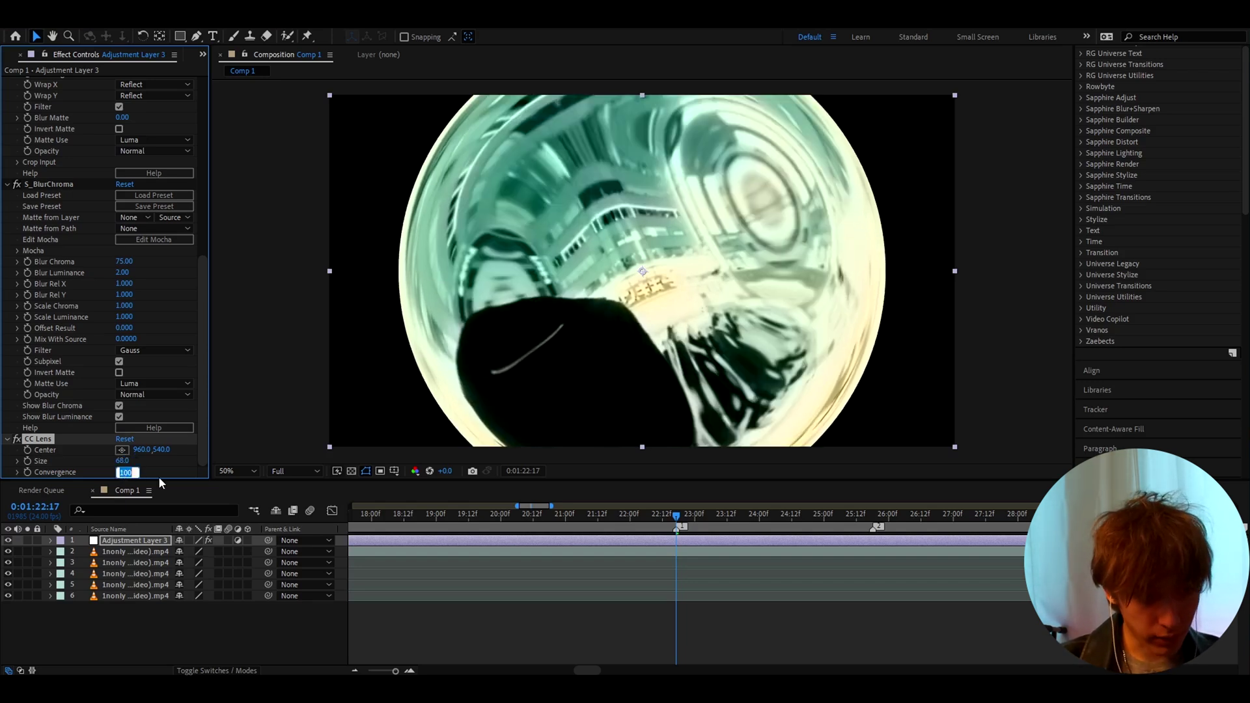
pyautogui.write('19.')
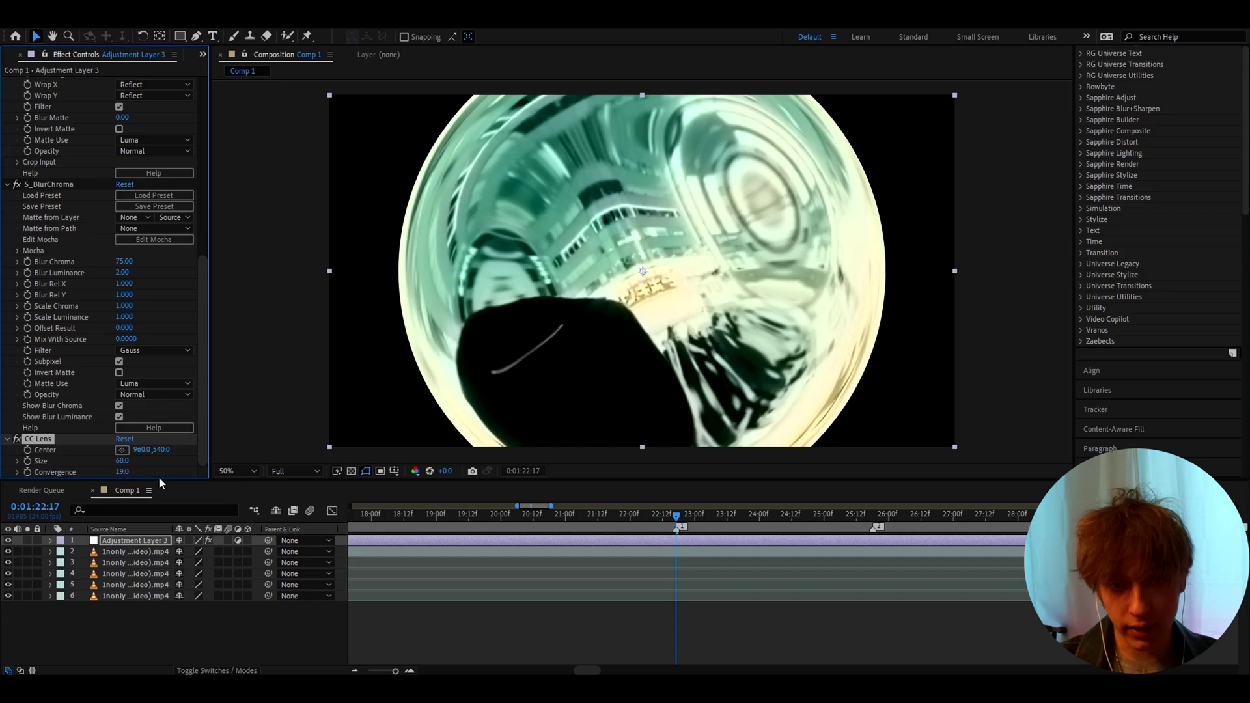
pyautogui.press('Return')
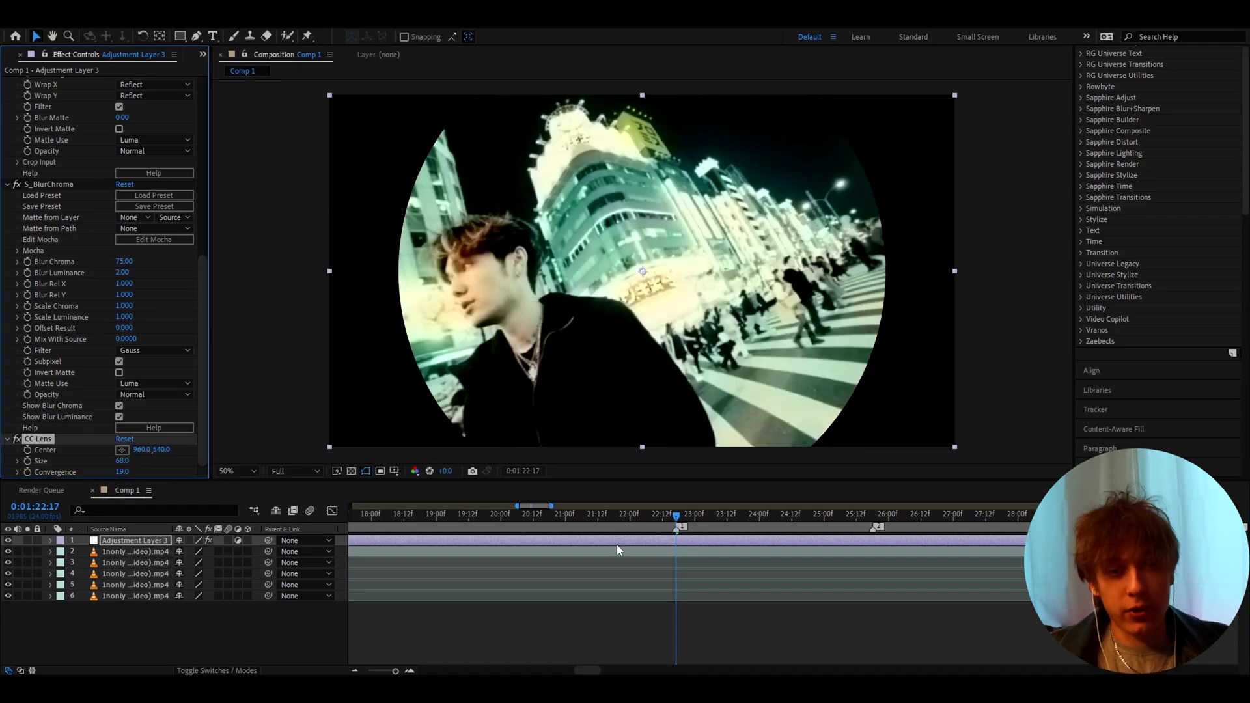
# - Scrub the clip and toggle the adjustment layer off and on to compare with the original
pyautogui.moveTo(708, 519); pyautogui.dragTo(679, 518)
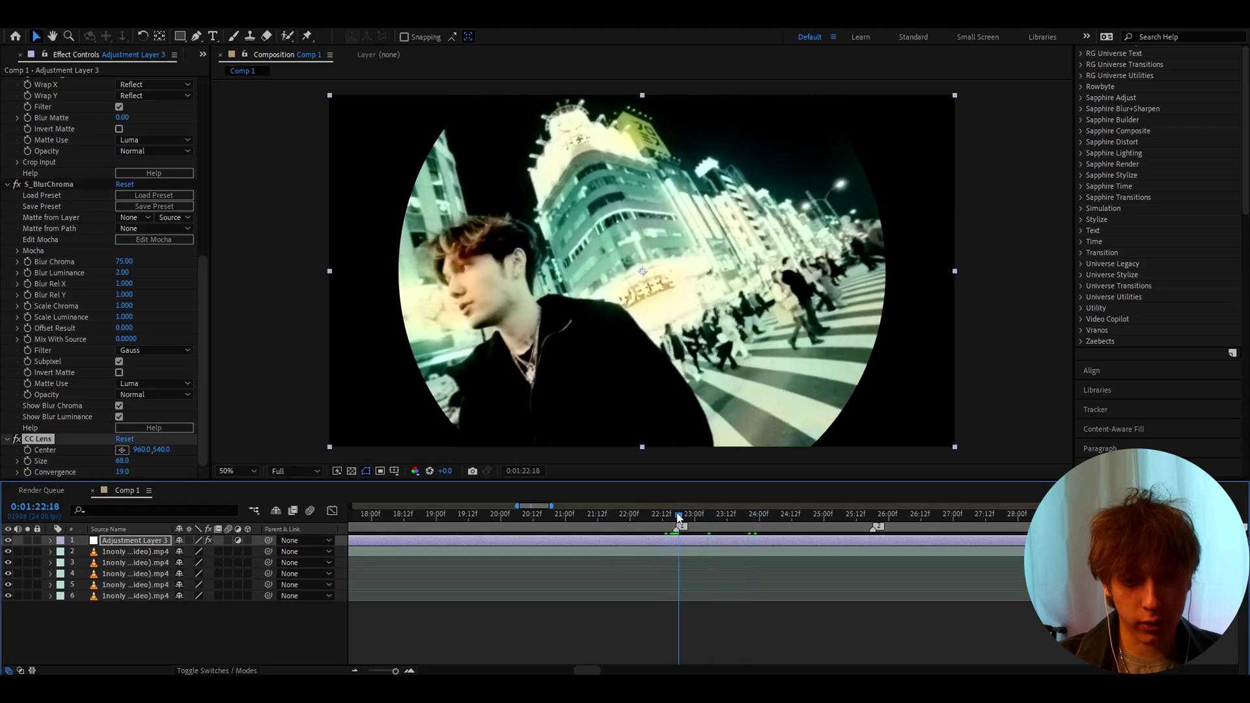
pyautogui.click(8, 540)
pyautogui.click(9, 540)
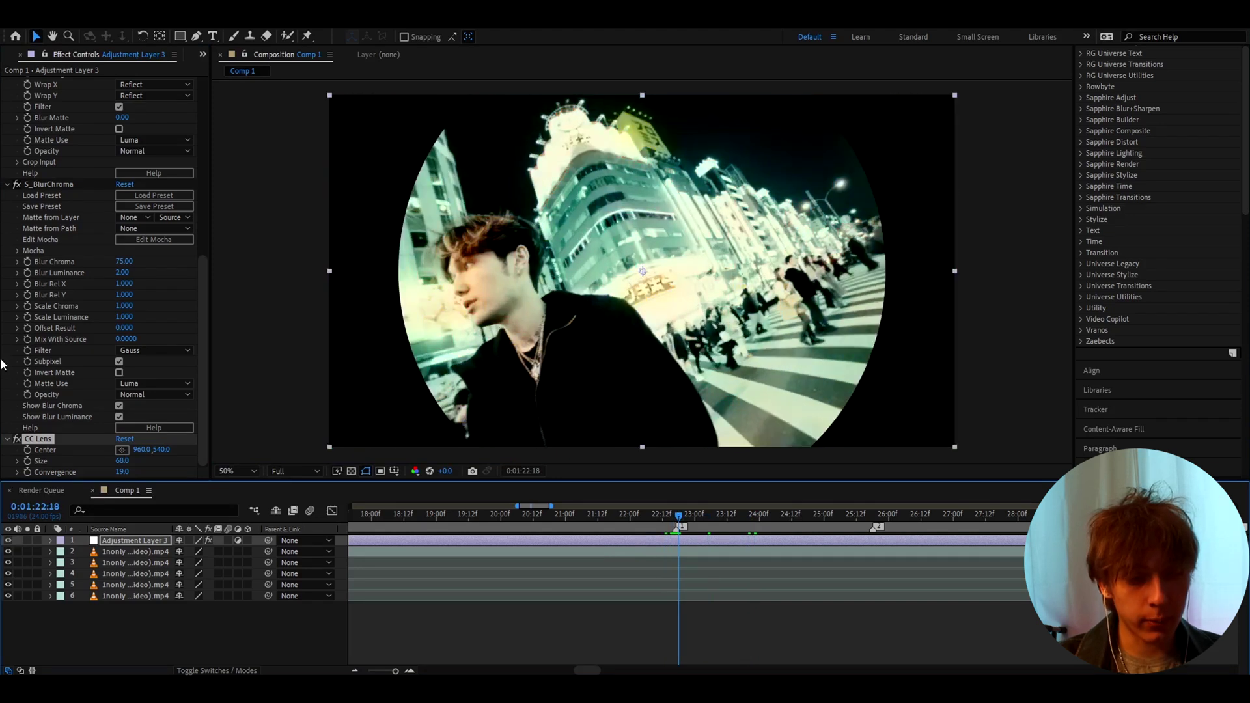
pyautogui.scroll(10, 45, 154)
pyautogui.click(39, 85)
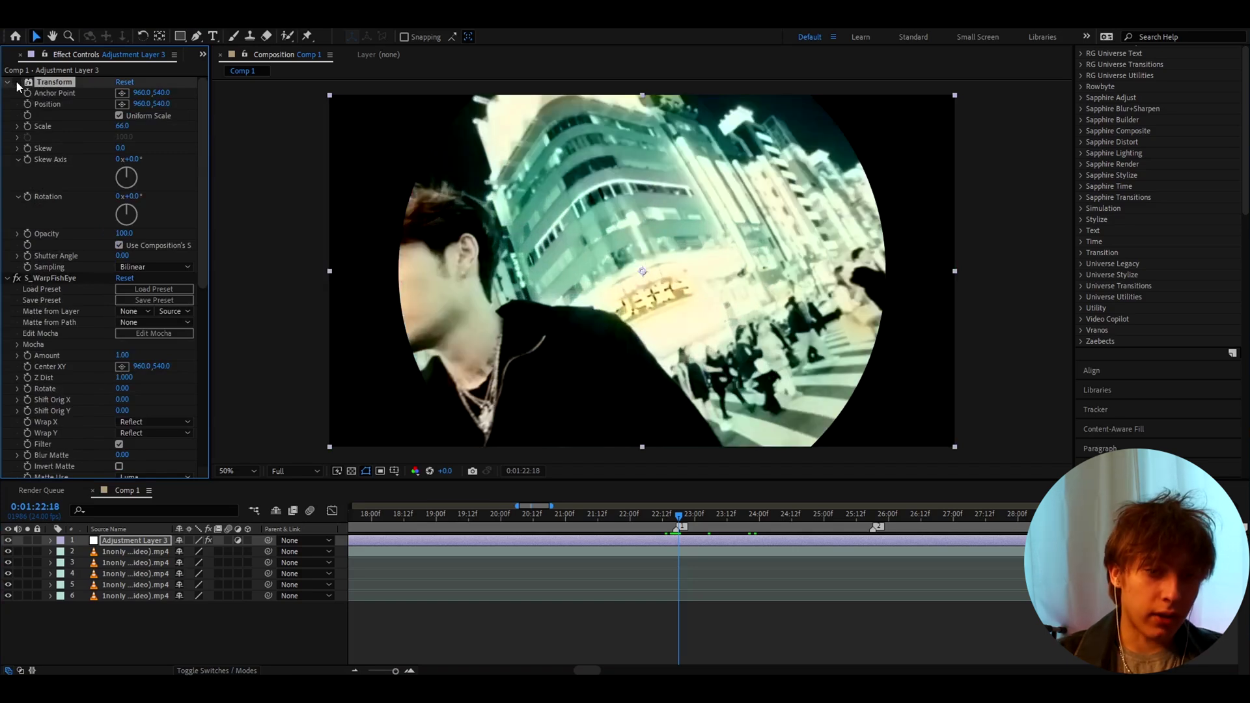
pyautogui.scroll(-10, 39, 198)
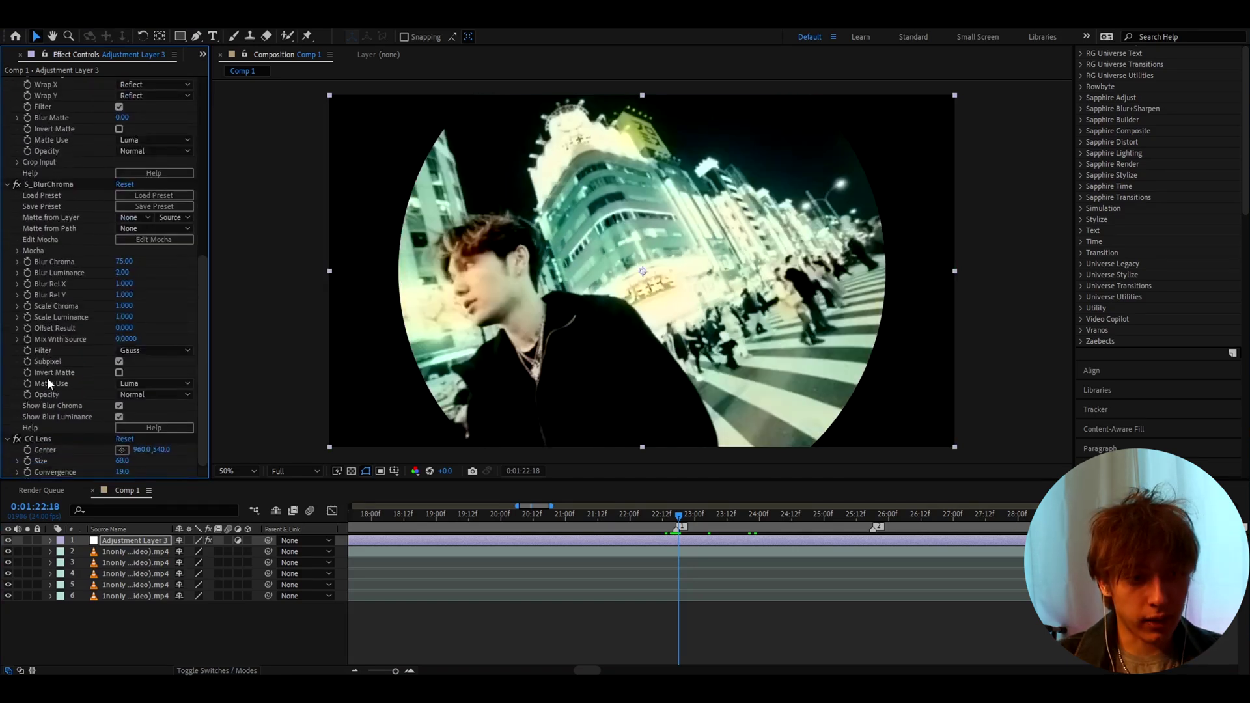
pyautogui.scroll(10, 42, 443)
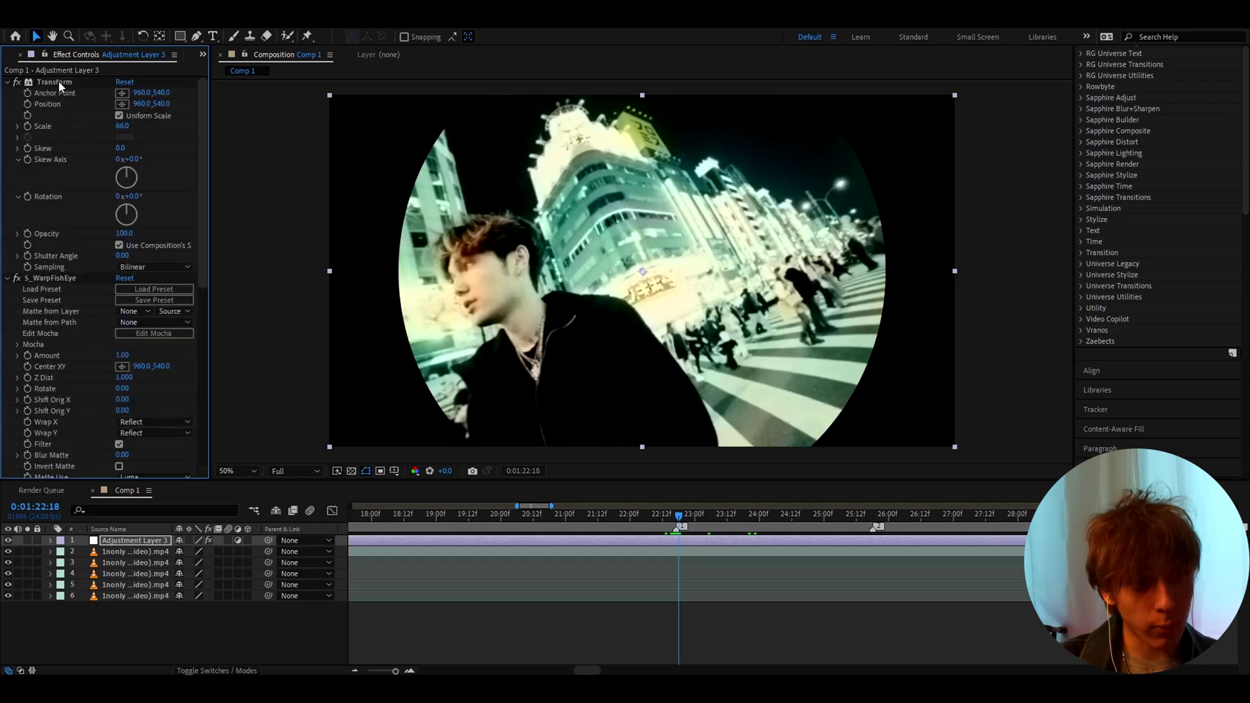
pyautogui.scroll(-10, 69, 255)
# - Apply uni.Heatwave to the adjustment layer at default settings and preview it
pyautogui.hotkey('ctrl', 'space')
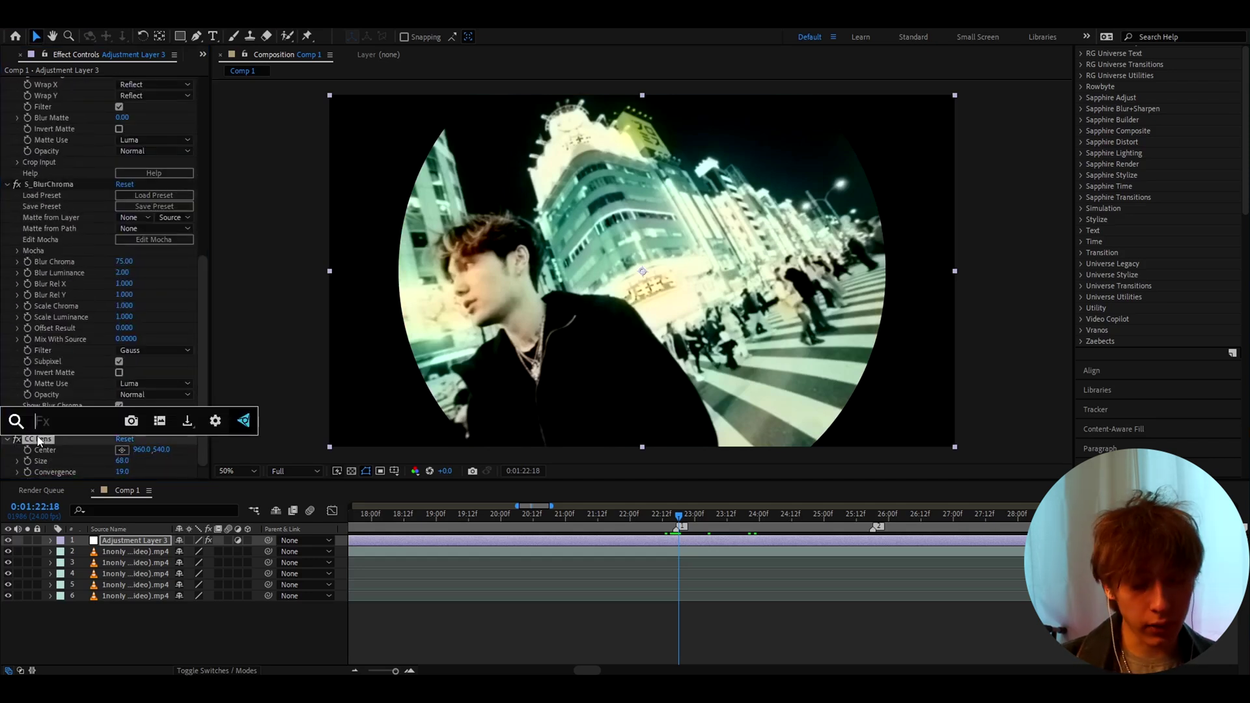
pyautogui.write('un')
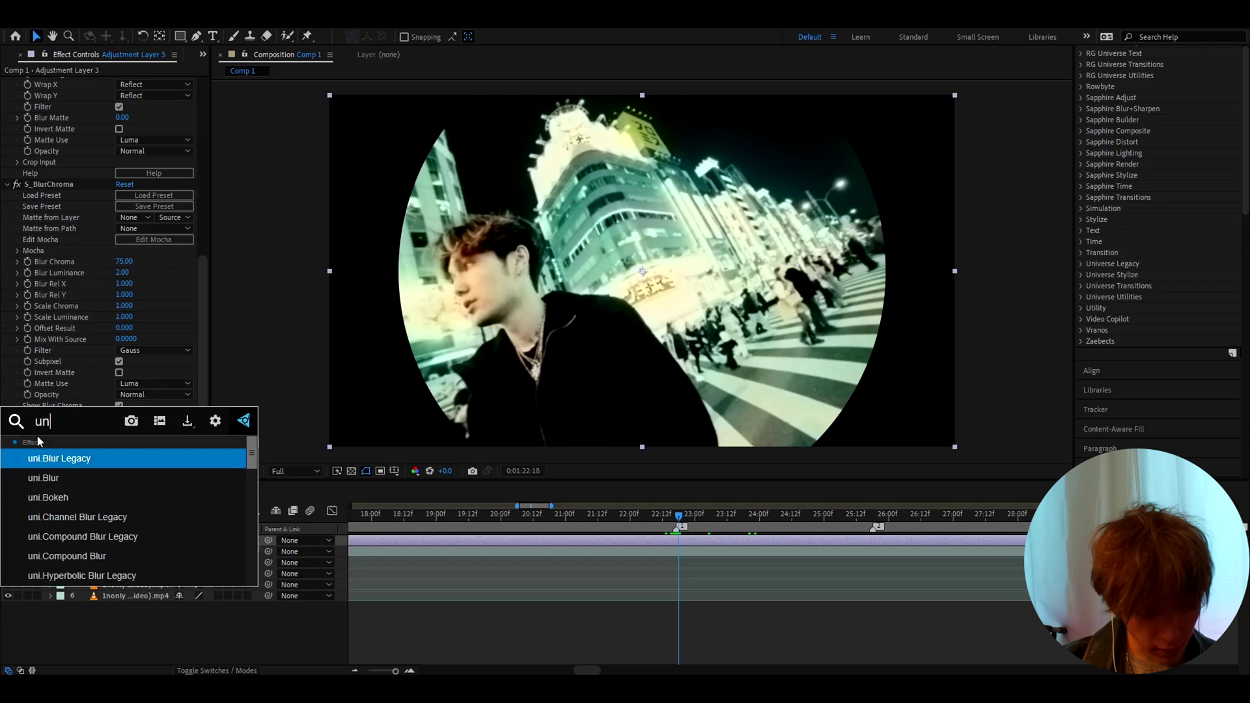
pyautogui.write('i.heat')
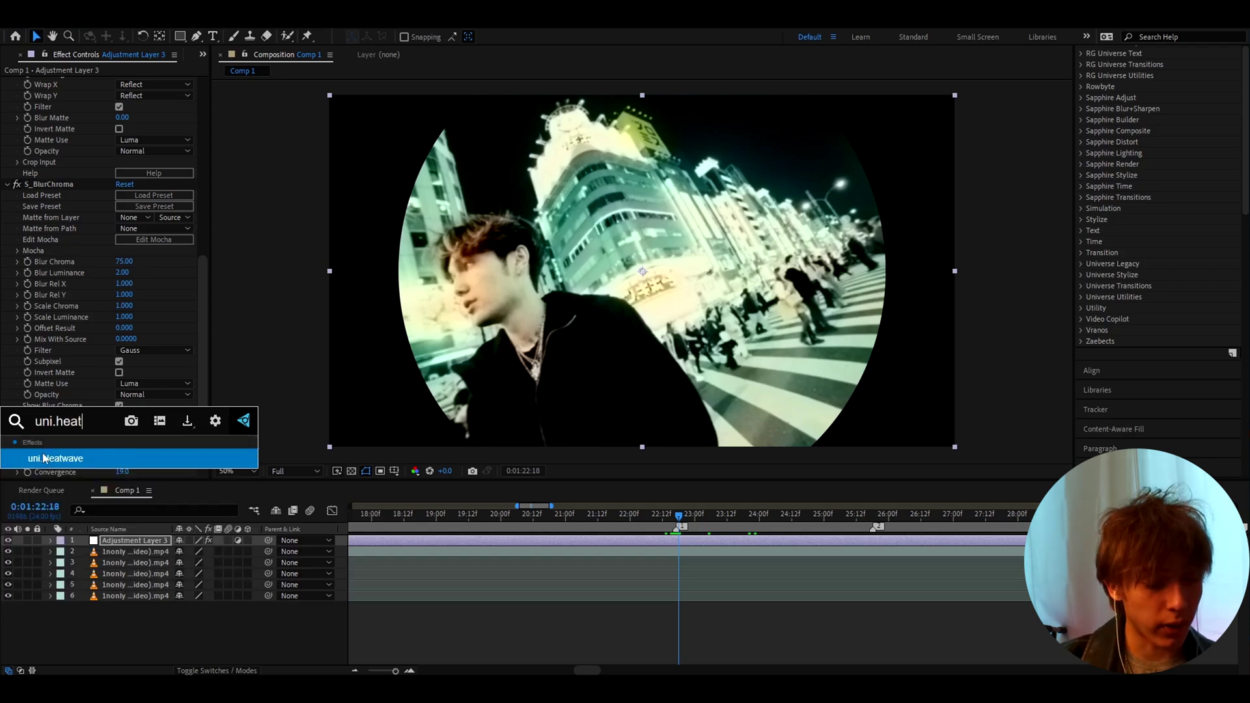
pyautogui.press('Return')
pyautogui.moveTo(681, 523)
pyautogui.mouseDown()
pyautogui.moveTo(768, 513)
pyautogui.moveTo(688, 512)
pyautogui.mouseUp()
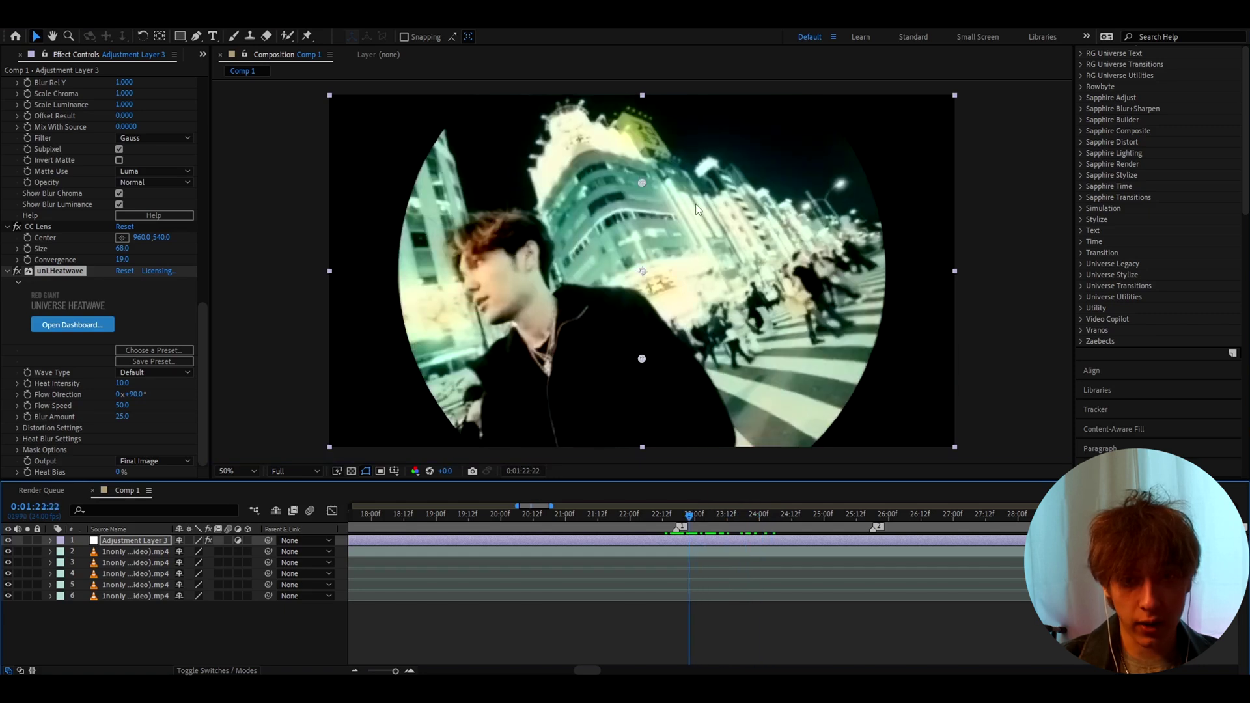
# - Apply uni.RGB Separation to the adjustment layer with Radius 2
pyautogui.click(668, 514)
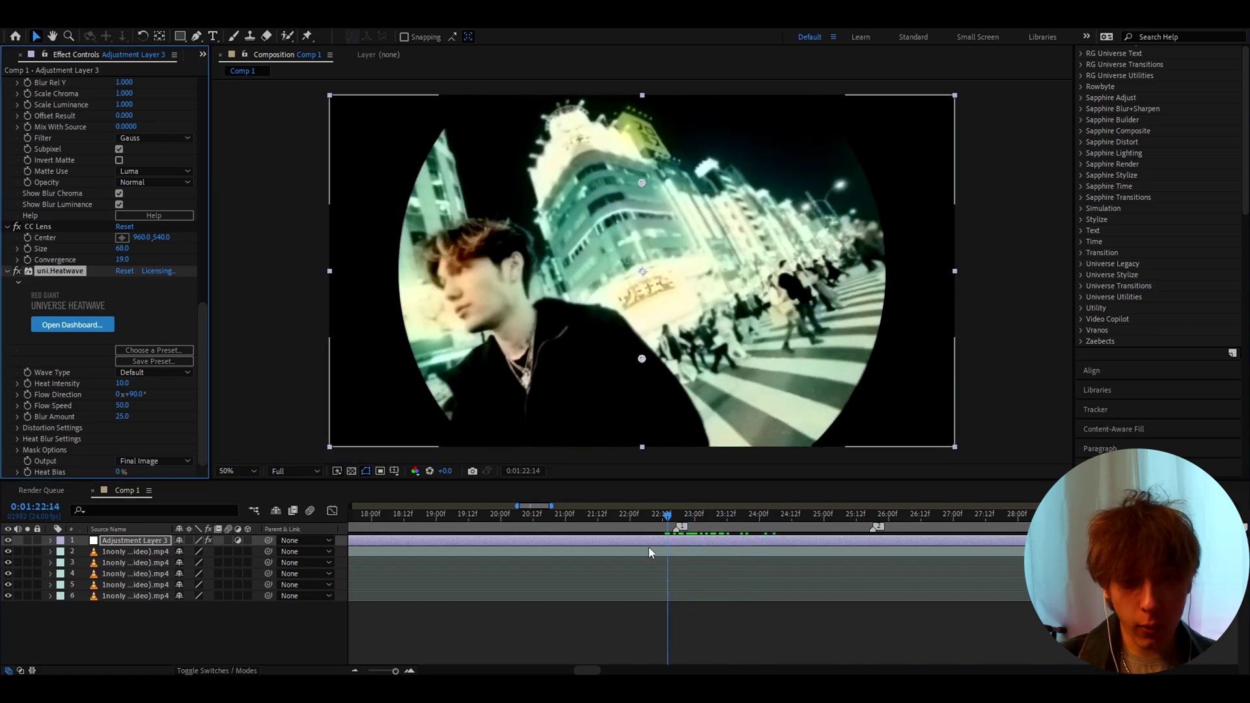
pyautogui.hotkey('ctrl', 'space')
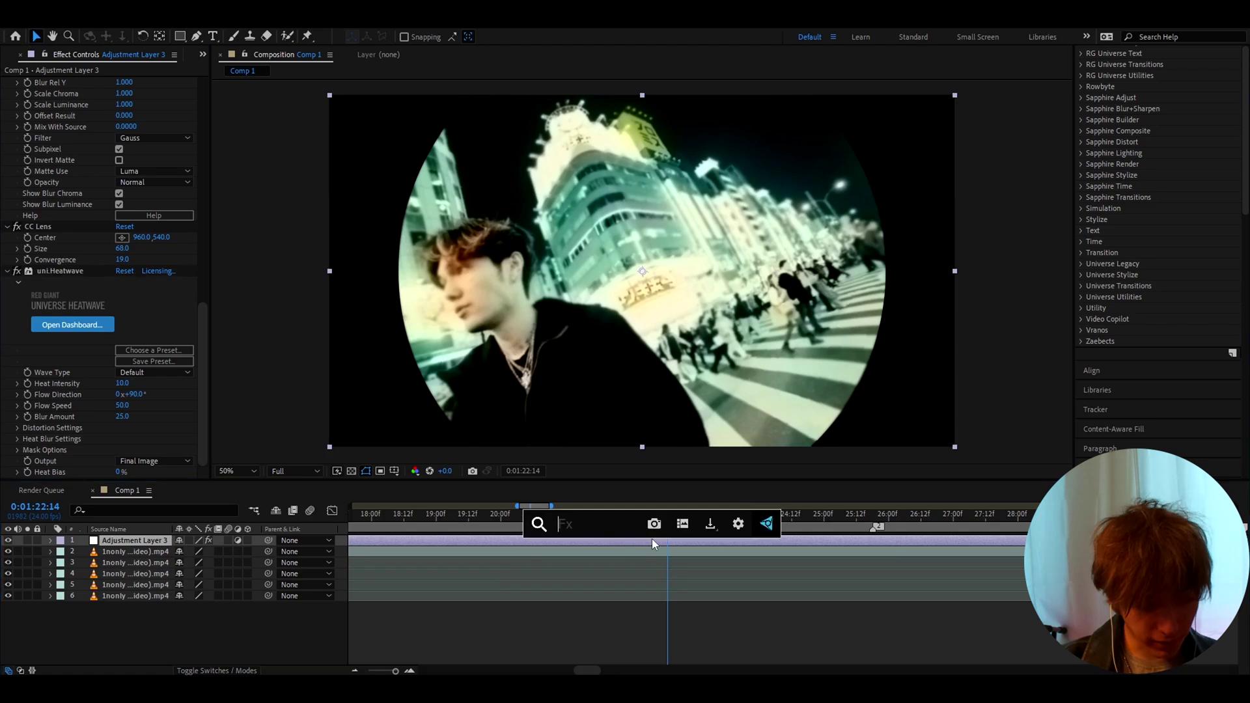
pyautogui.write('uni.rgb')
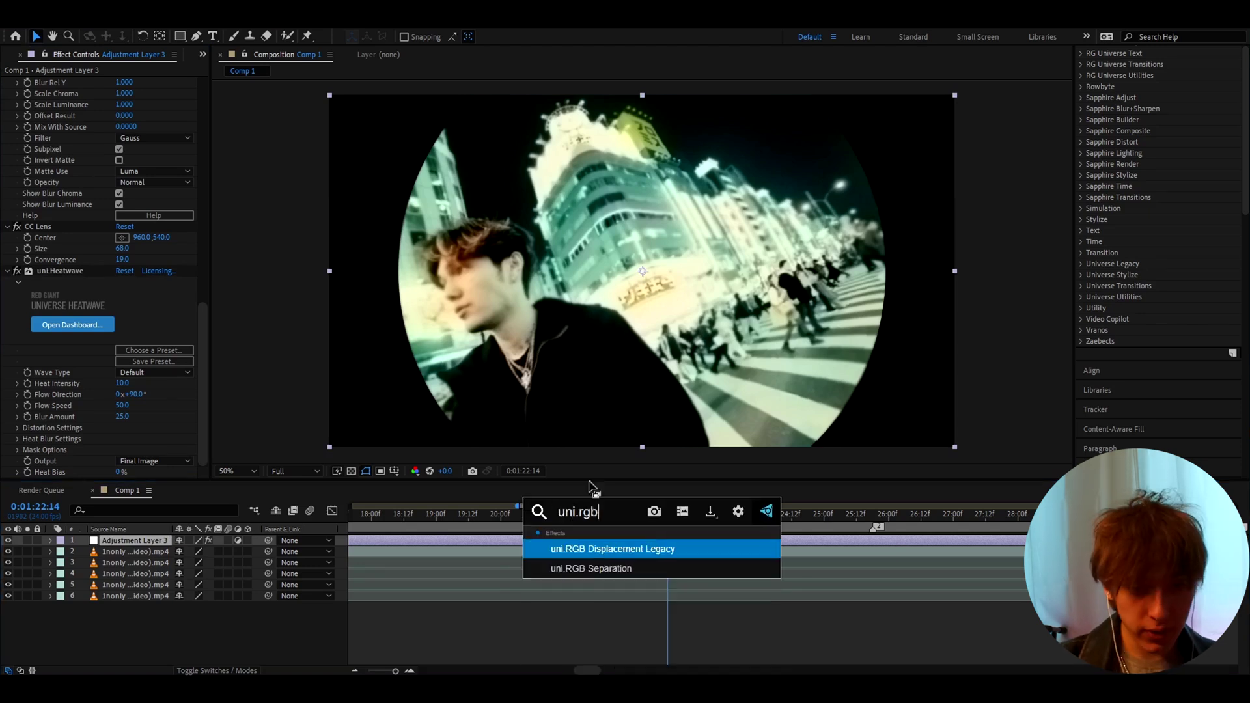
pyautogui.click(567, 569)
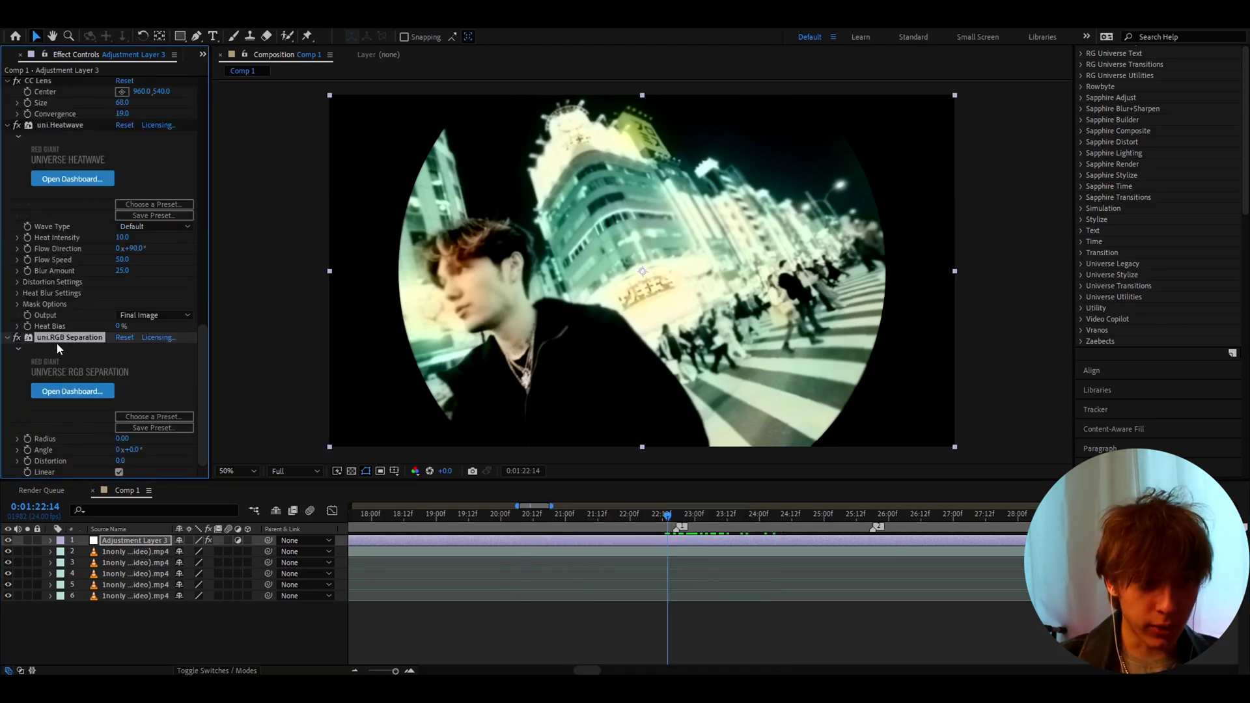
pyautogui.click(122, 438)
pyautogui.write('2')
pyautogui.press('Return')
# - Zoom the viewer in to check the colour split on the man's face, then return to Fit
pyautogui.press('.')
pyautogui.press('.')
pyautogui.moveTo(370, 271); pyautogui.dragTo(773, 319)
pyautogui.press('v')
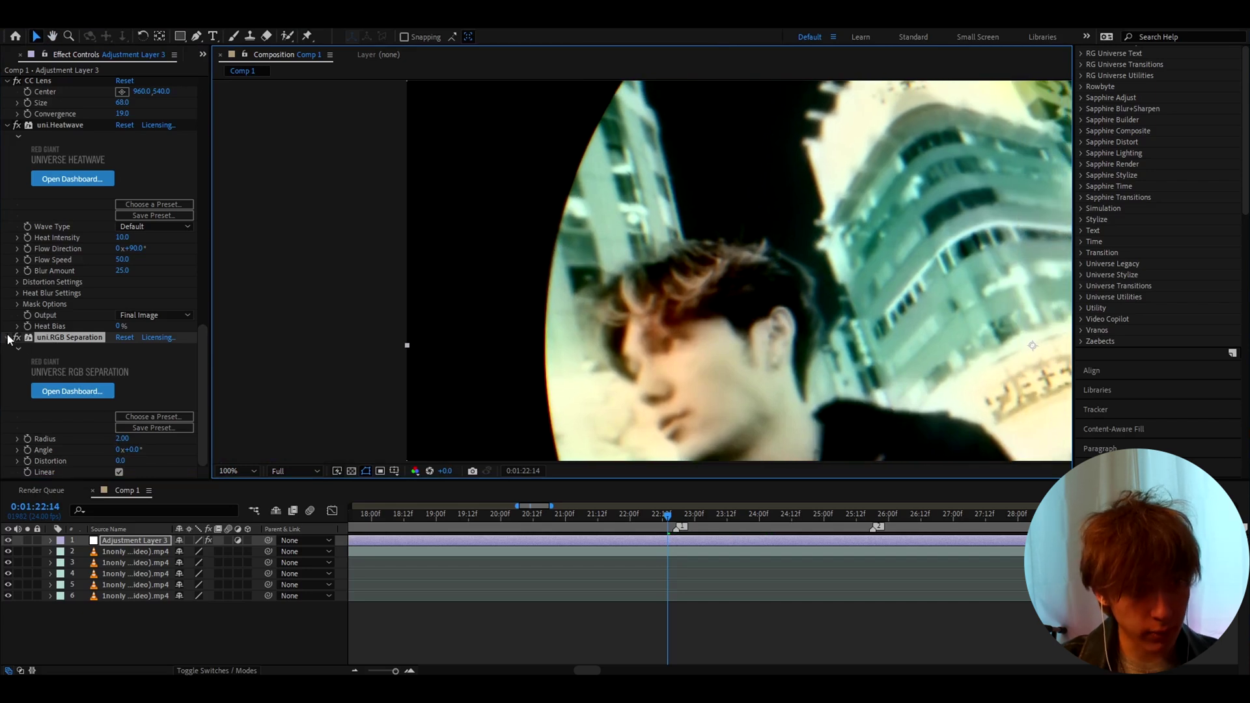
pyautogui.click(9, 338)
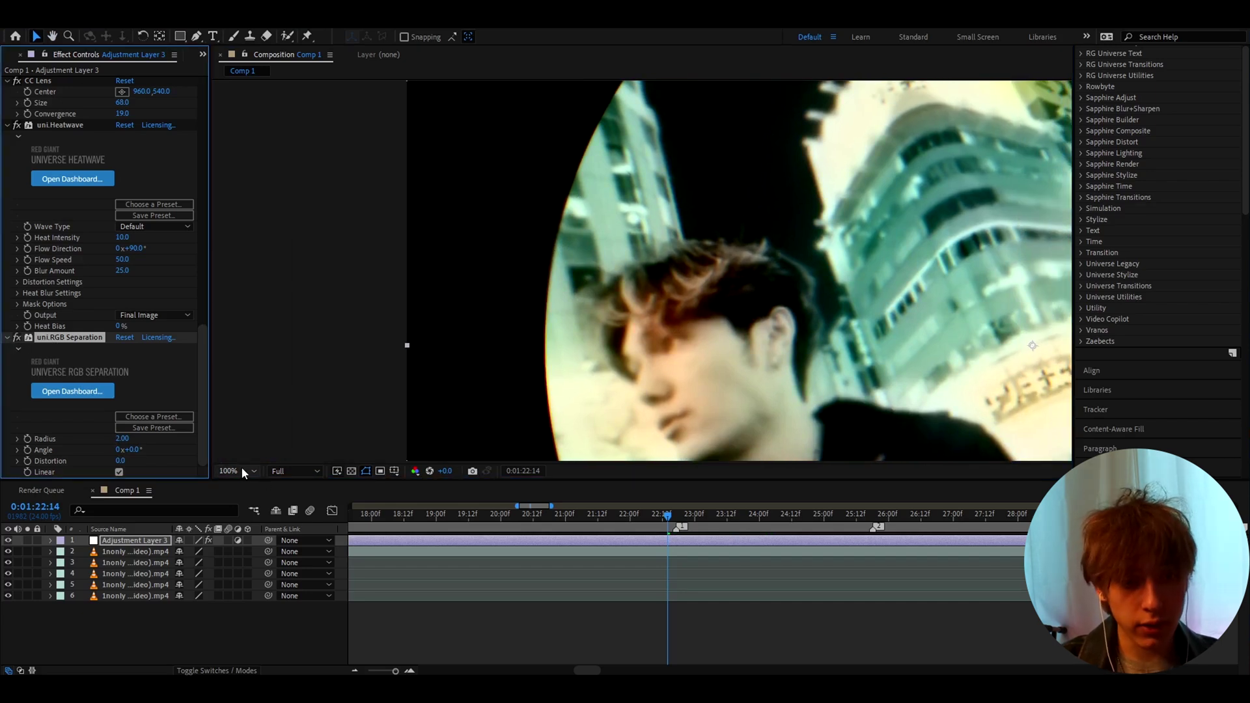
pyautogui.click(242, 471)
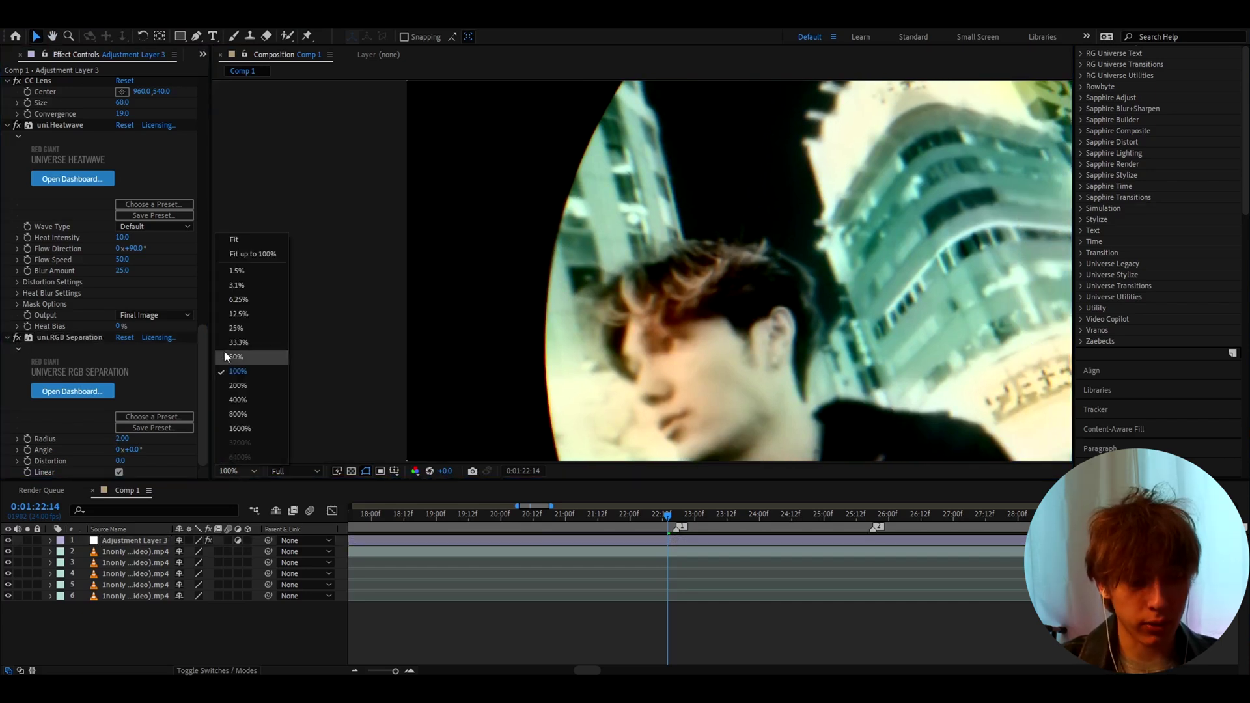
pyautogui.click(233, 245)
# - Apply Fast Box Blur with a Blur Radius of 1.0
pyautogui.hotkey('ctrl', 'space')
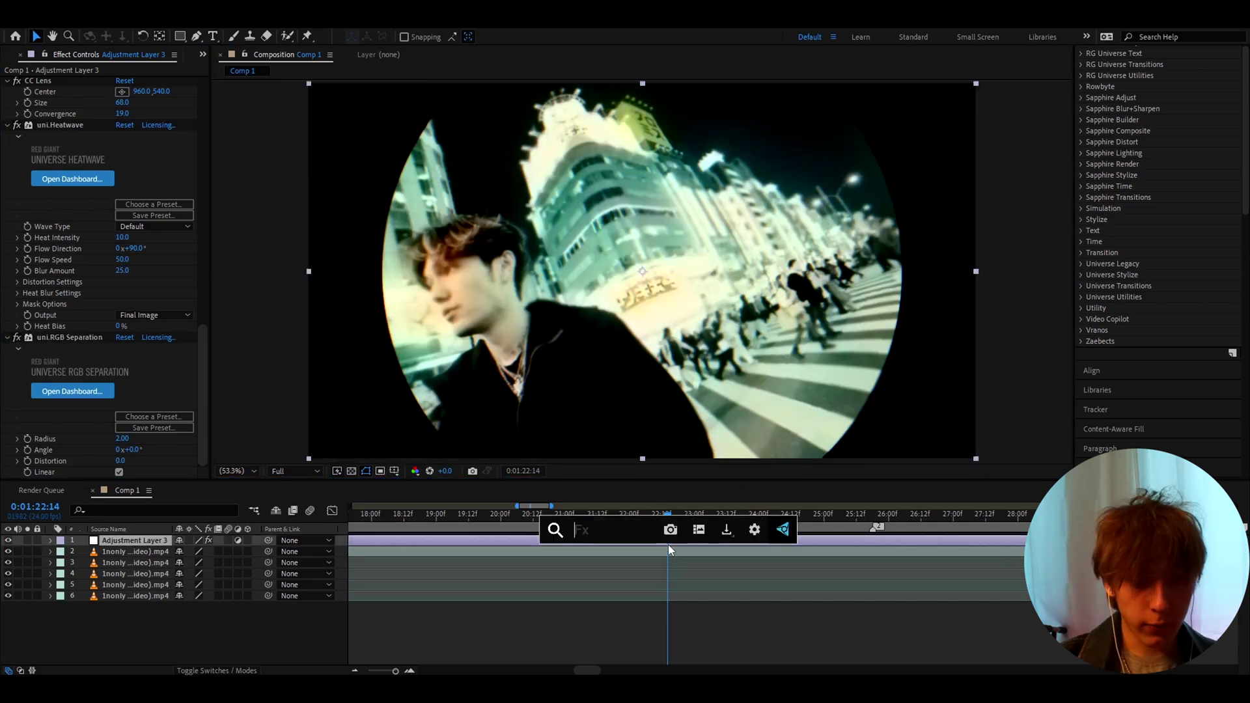
pyautogui.write('fast')
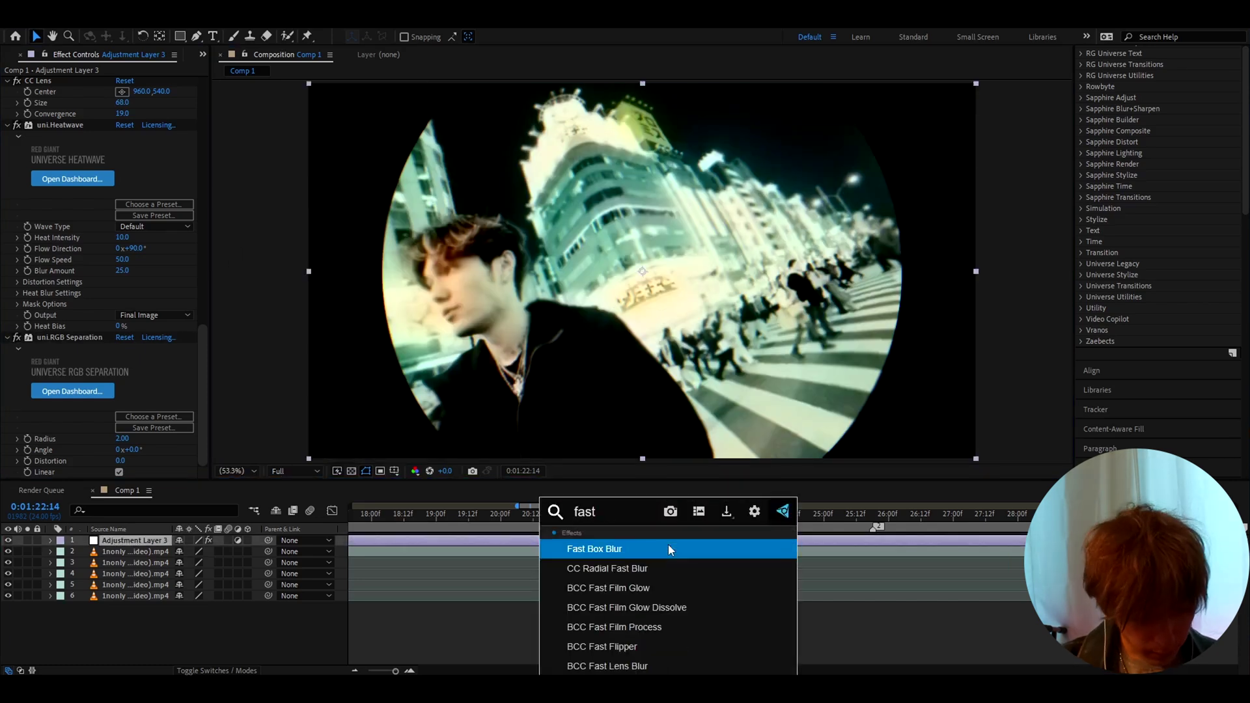
pyautogui.write(' box blur')
pyautogui.press('Return')
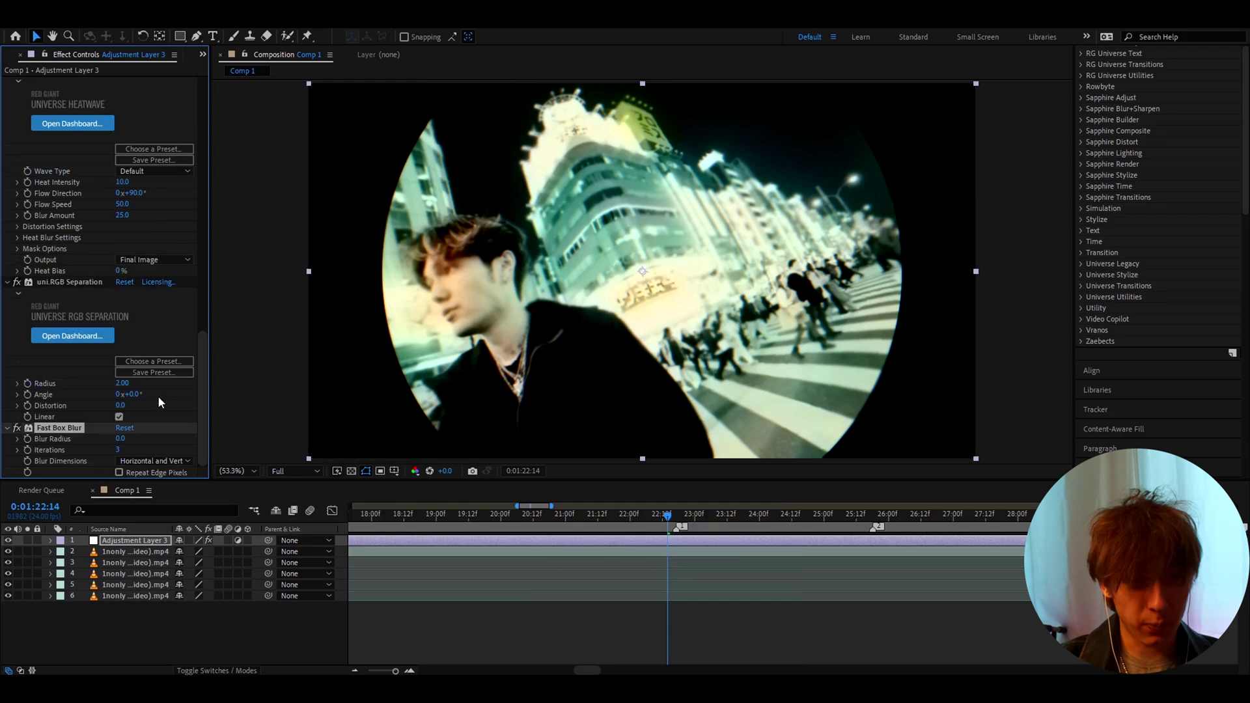
pyautogui.click(120, 438)
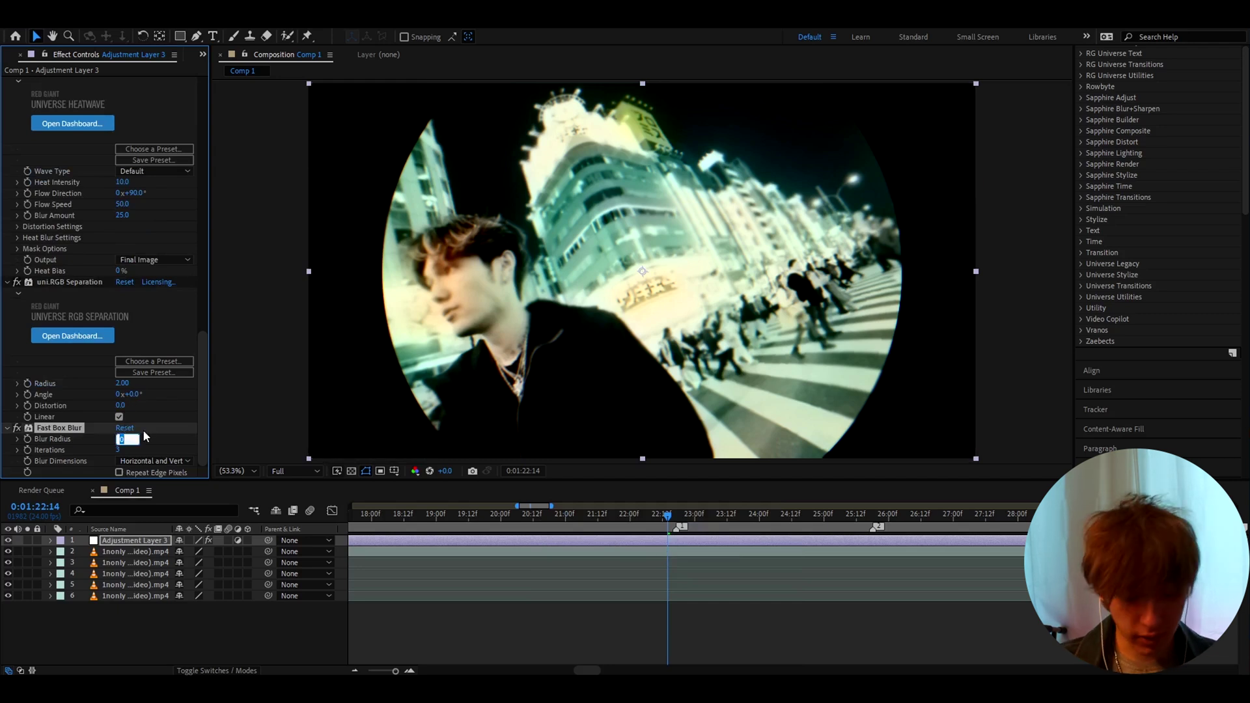
pyautogui.write('1')
pyautogui.press('Return')
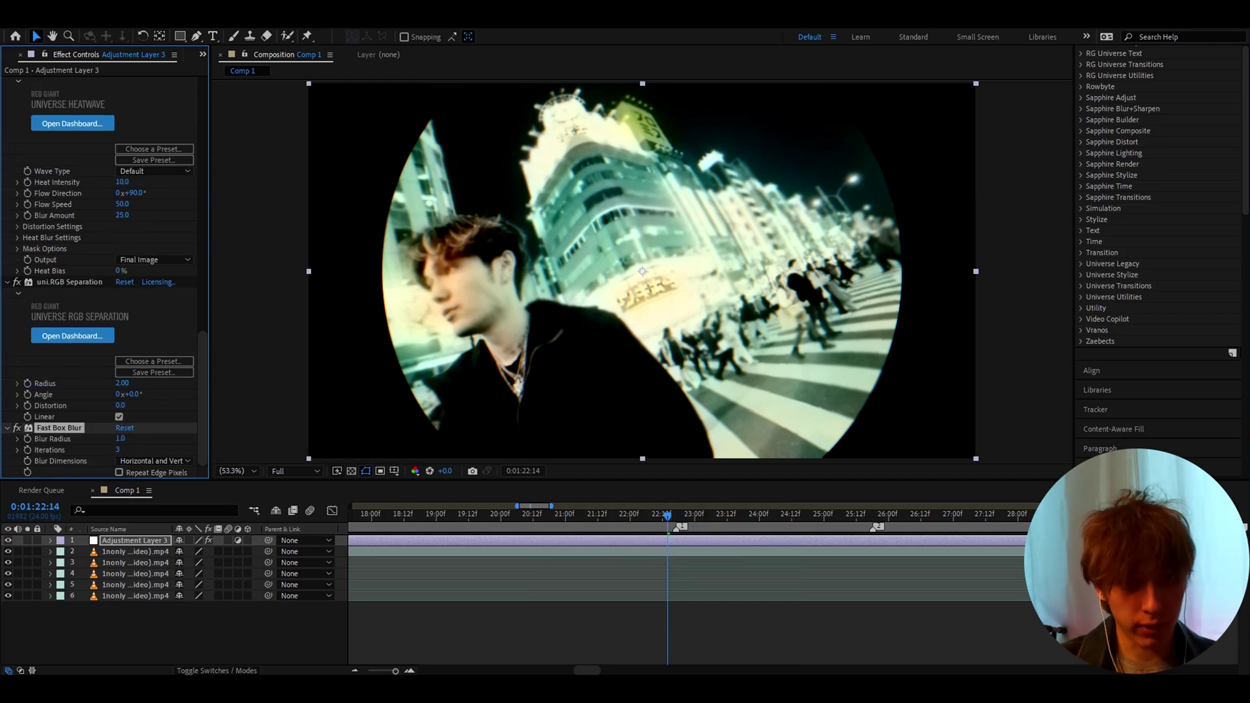
# - Apply Gaussian Blur (Legacy) with Blurriness 2.5
pyautogui.hotkey('ctrl', 'space')
pyautogui.write('gauss')
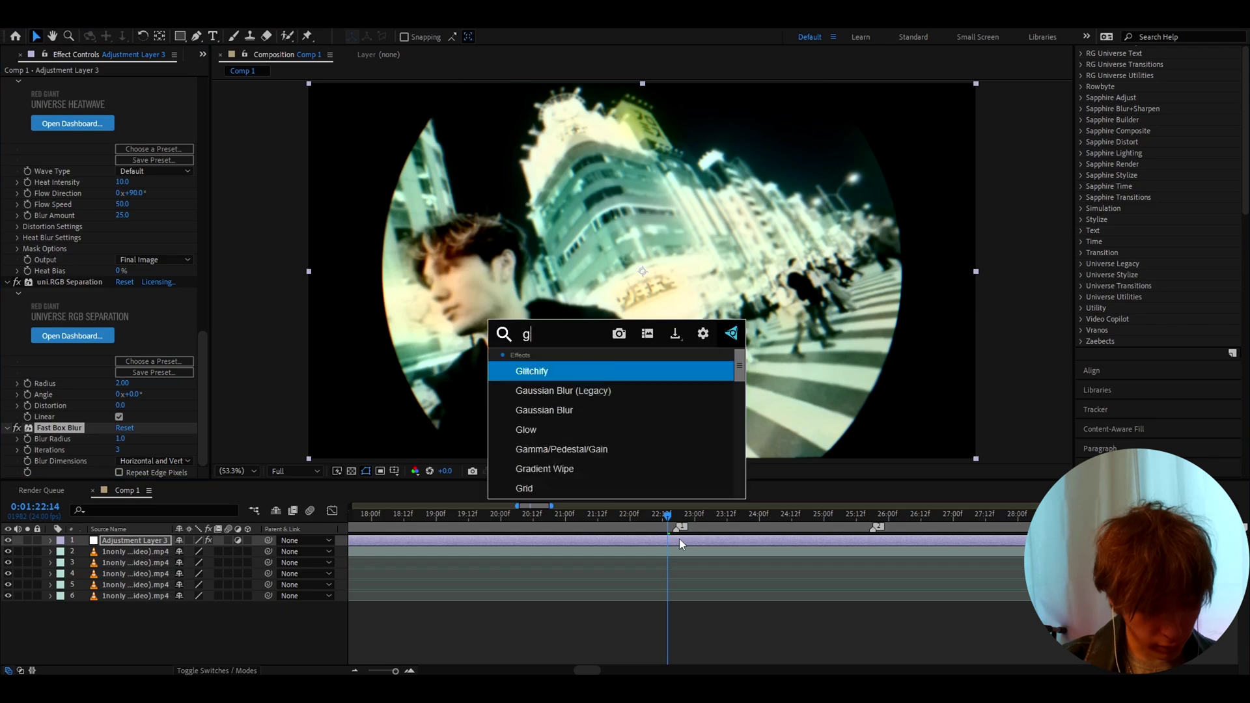
pyautogui.press('Return')
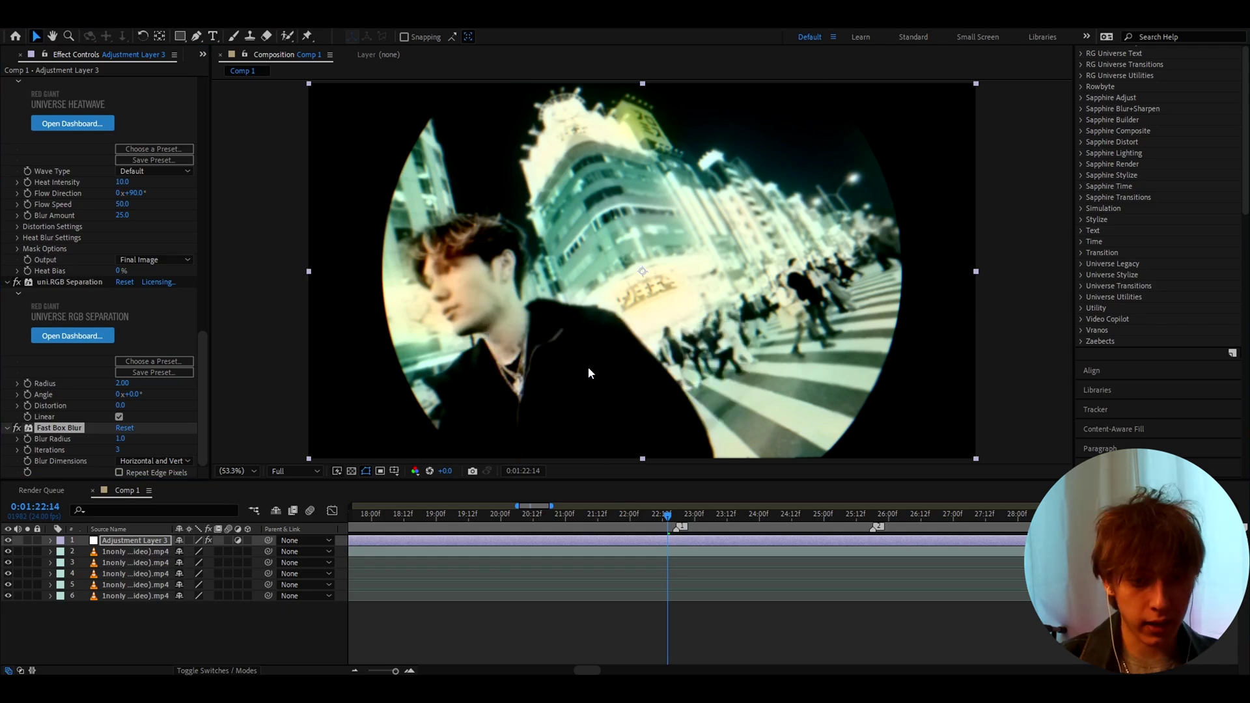
pyautogui.click(122, 462)
pyautogui.write('2.5')
pyautogui.press('Return')
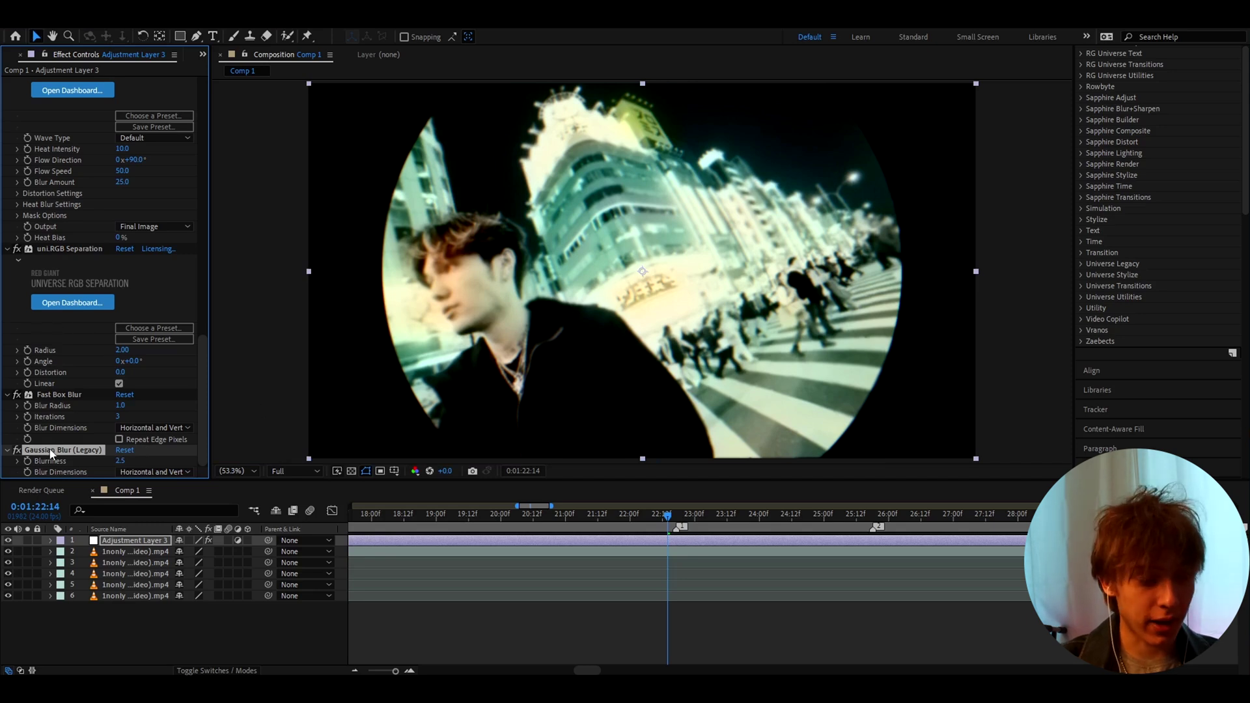
# - Apply Hue/Saturation and set Master Saturation to -20
pyautogui.hotkey('ctrl', 'space')
pyautogui.write('hue')
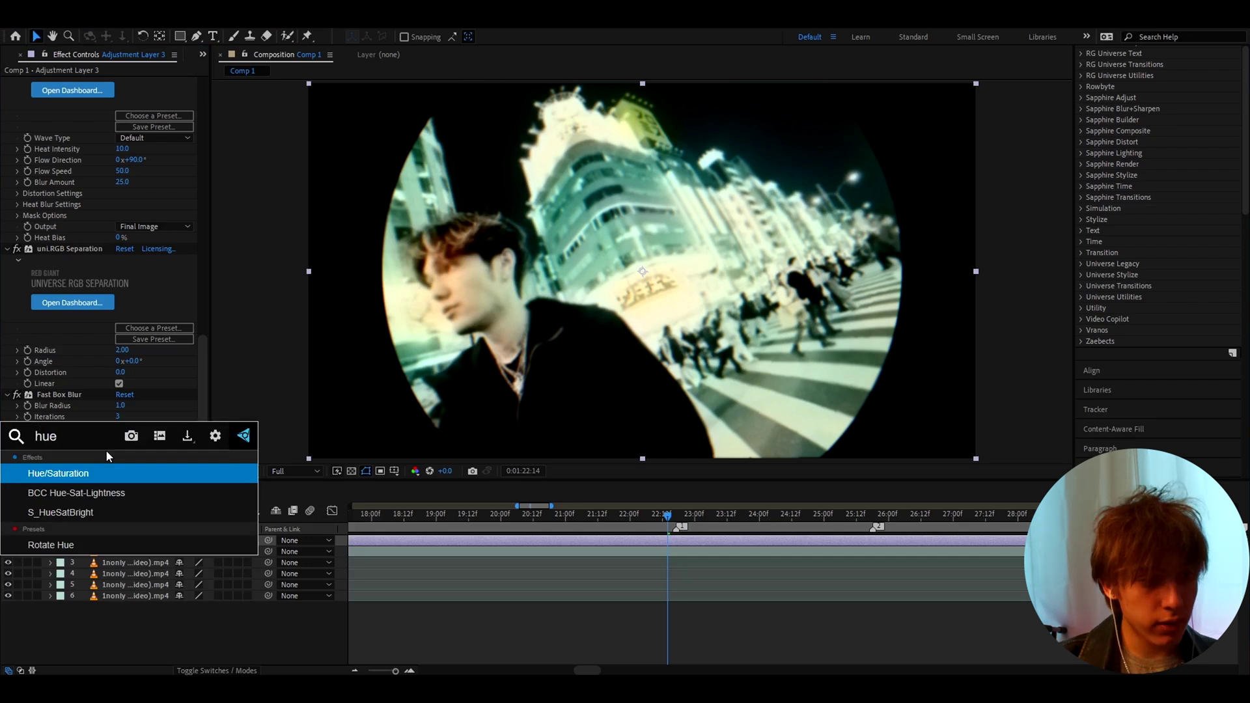
pyautogui.press('Return')
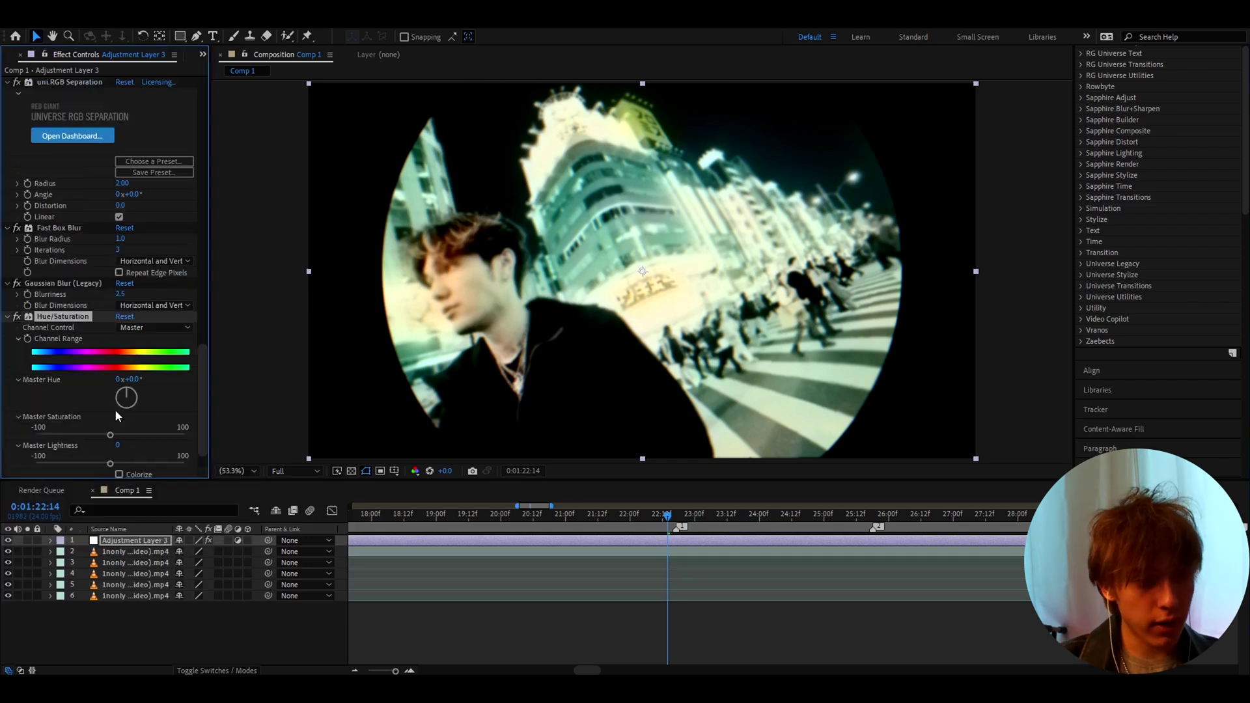
pyautogui.click(124, 417)
pyautogui.write('-20')
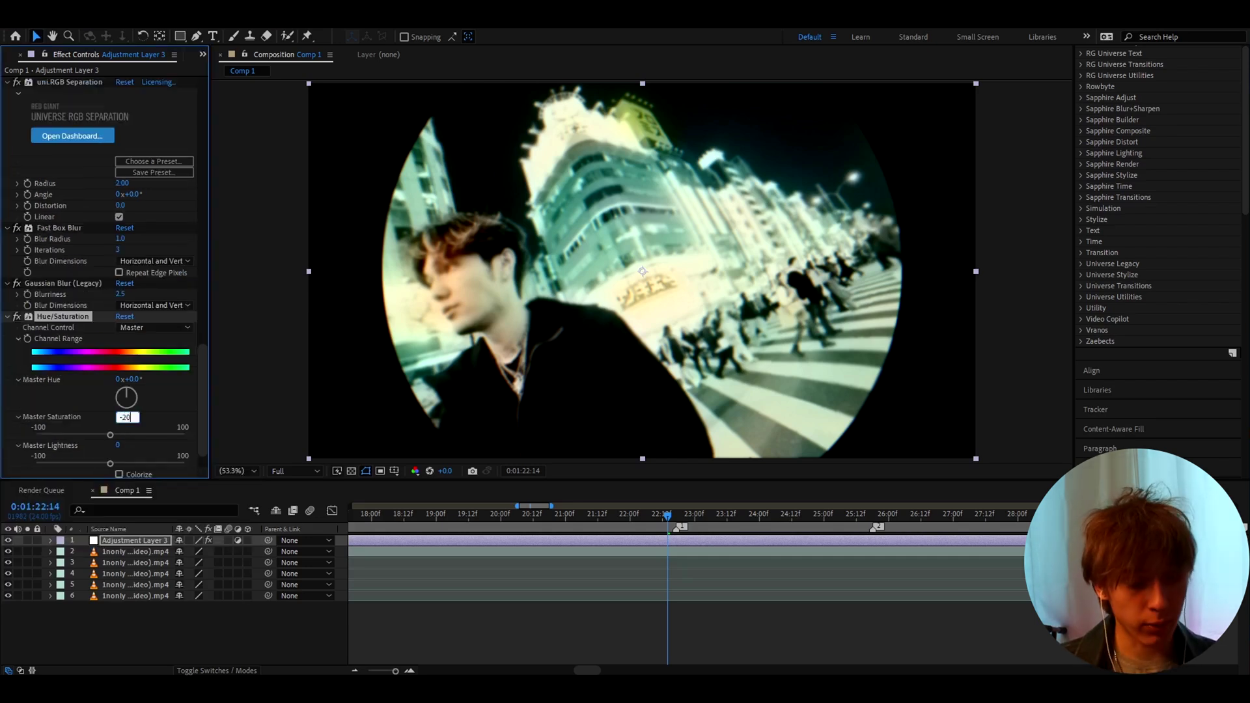
pyautogui.press('Return')
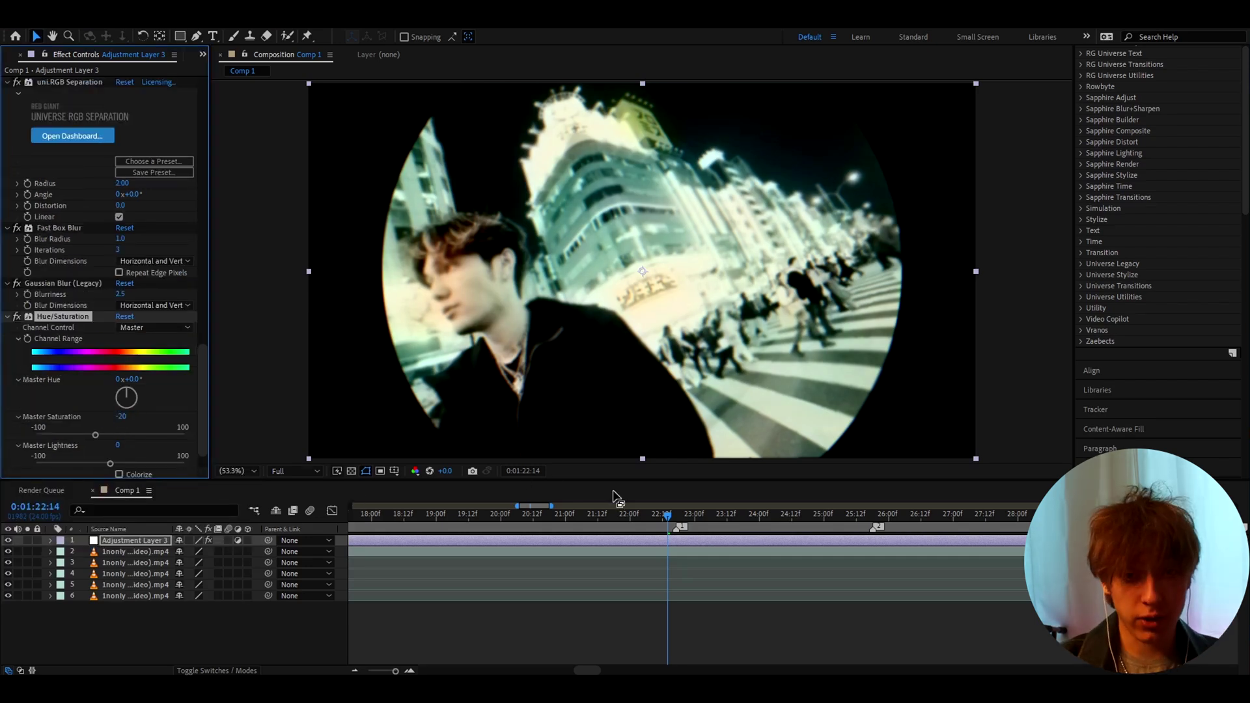
pyautogui.moveTo(671, 514)
pyautogui.mouseDown()
pyautogui.moveTo(750, 518)
pyautogui.moveTo(680, 523)
pyautogui.mouseUp()
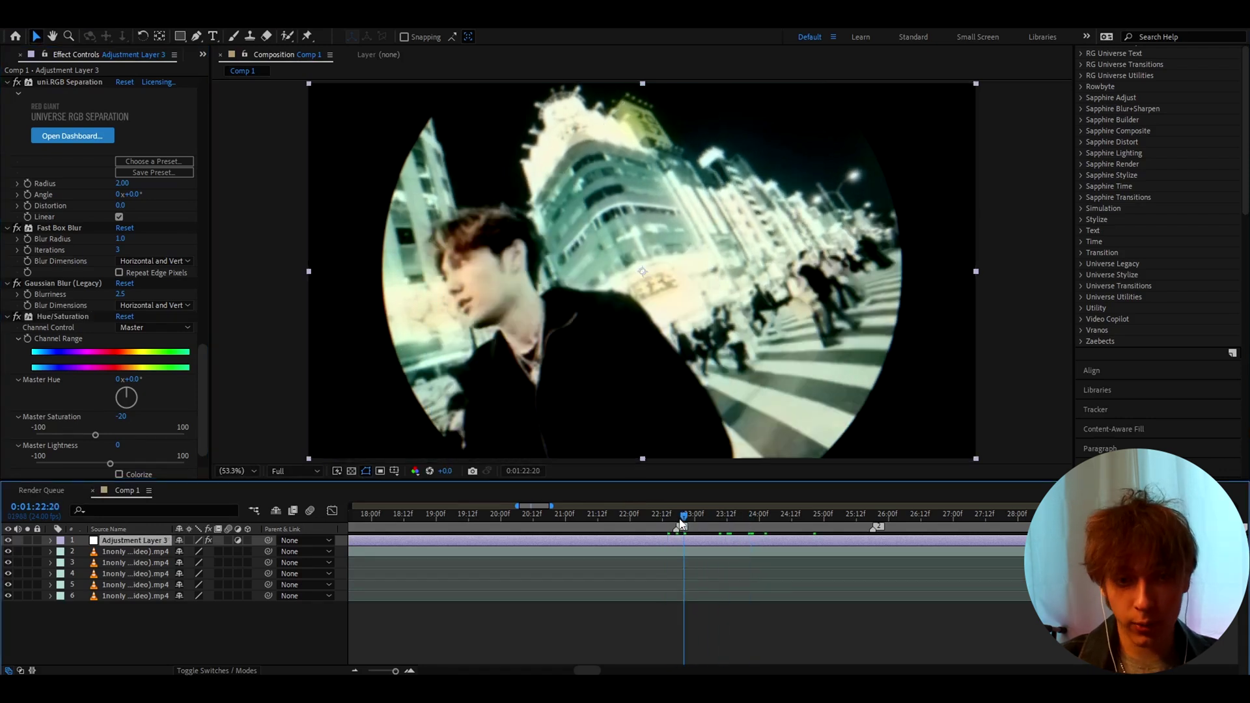
# - Apply S_Flicker and move it above Hue/Saturation in Effect Controls
pyautogui.click(716, 525)
pyautogui.hotkey('ctrl', 'space')
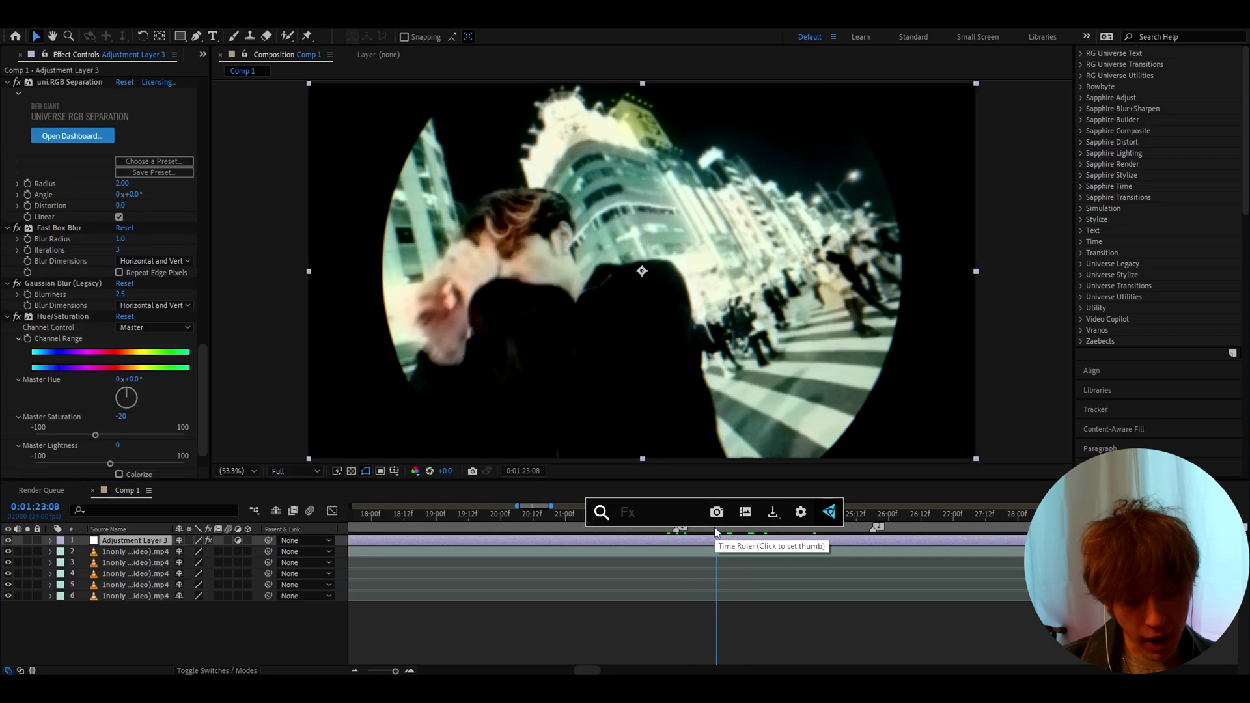
pyautogui.write('s_flicker')
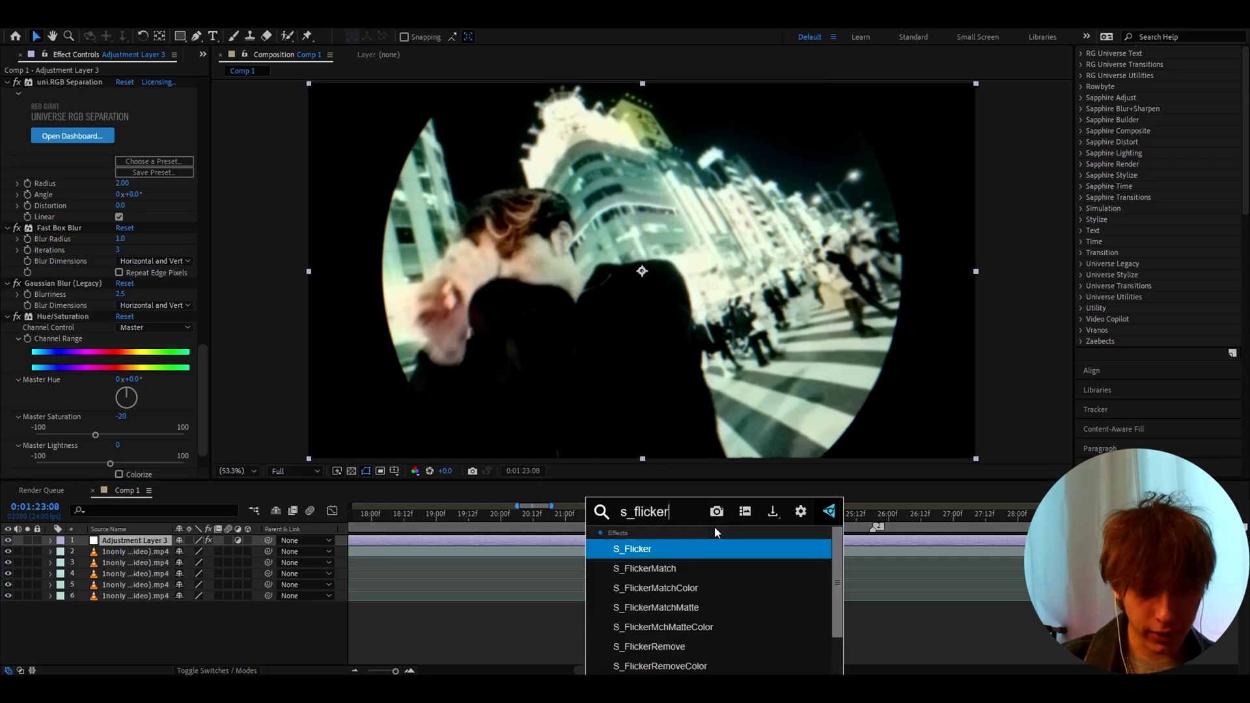
pyautogui.press('Return')
pyautogui.scroll(5, 31, 265)
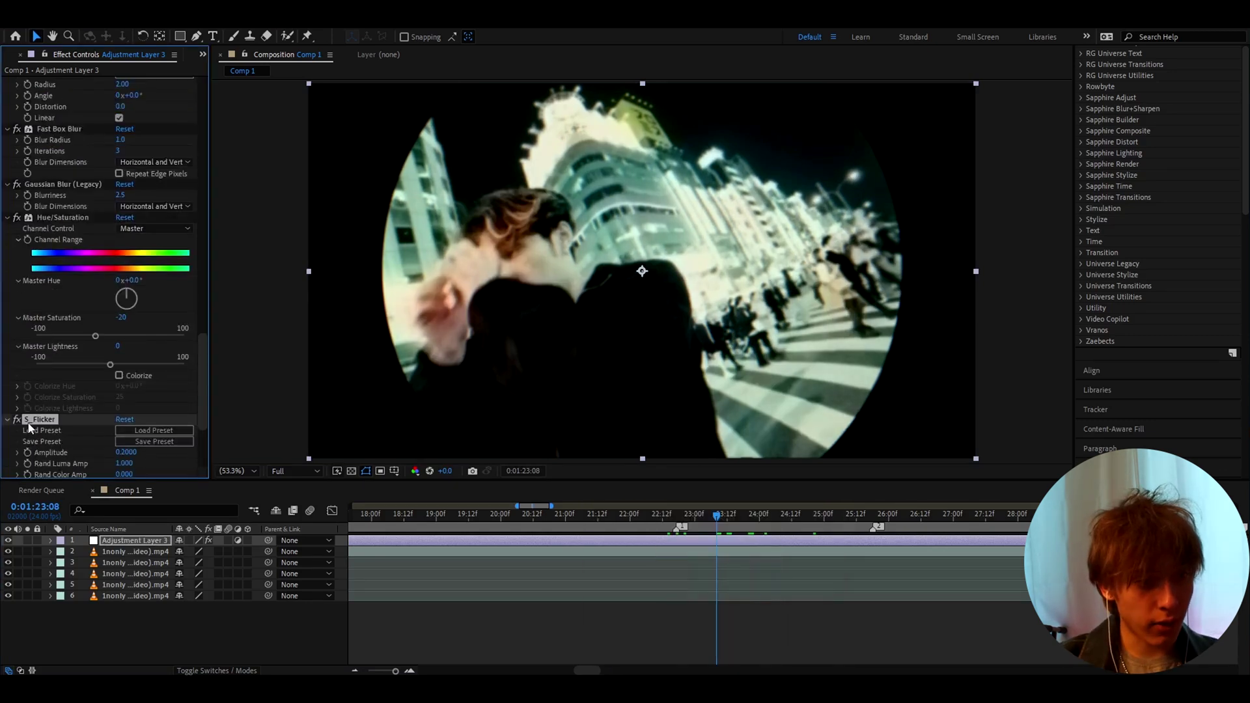
pyautogui.moveTo(59, 215); pyautogui.dragTo(59, 216)
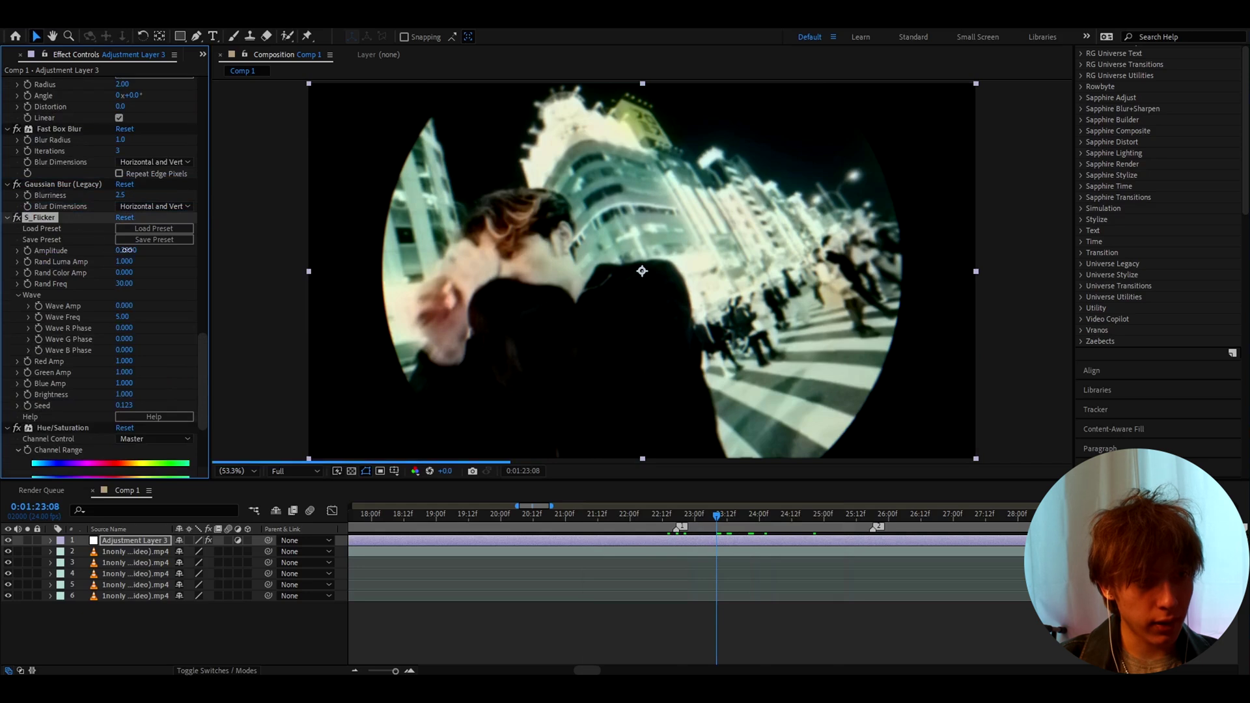
# - Set the S_Flicker Amplitude to 0.36 and play a preview
pyautogui.click(126, 250)
pyautogui.write('0.36')
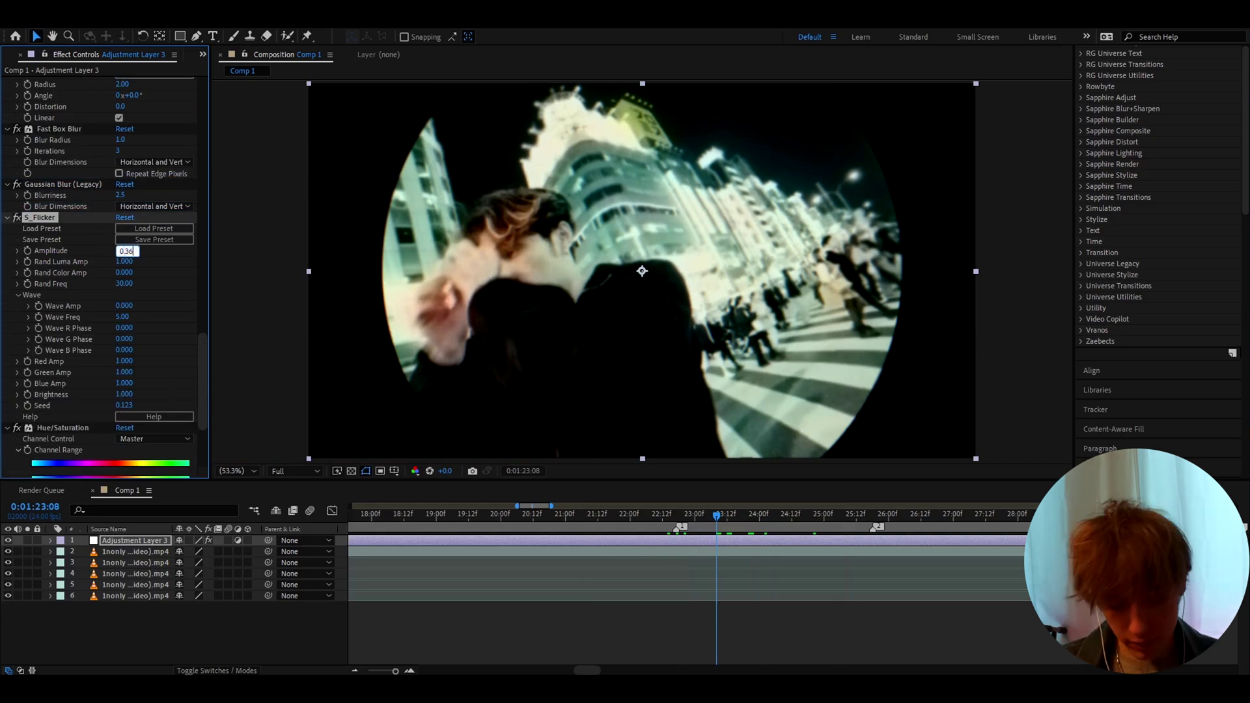
pyautogui.press('Return')
pyautogui.press('space')
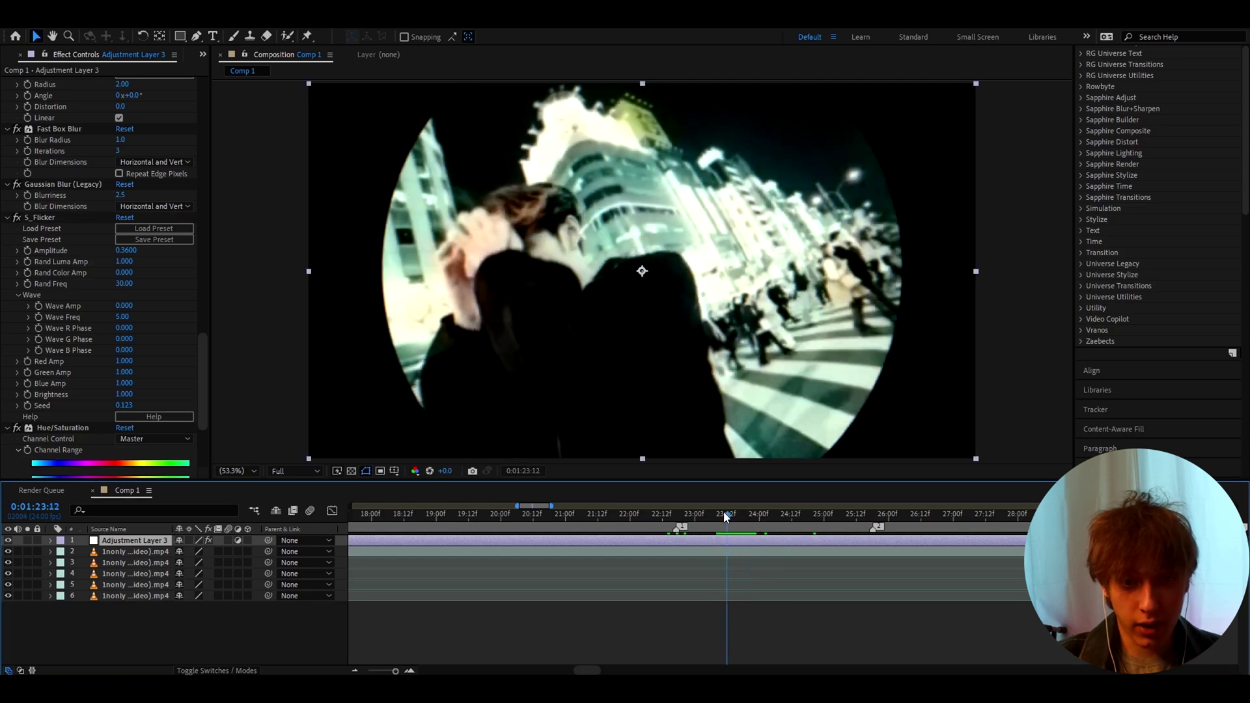
pyautogui.press('space')
pyautogui.click(8, 540)
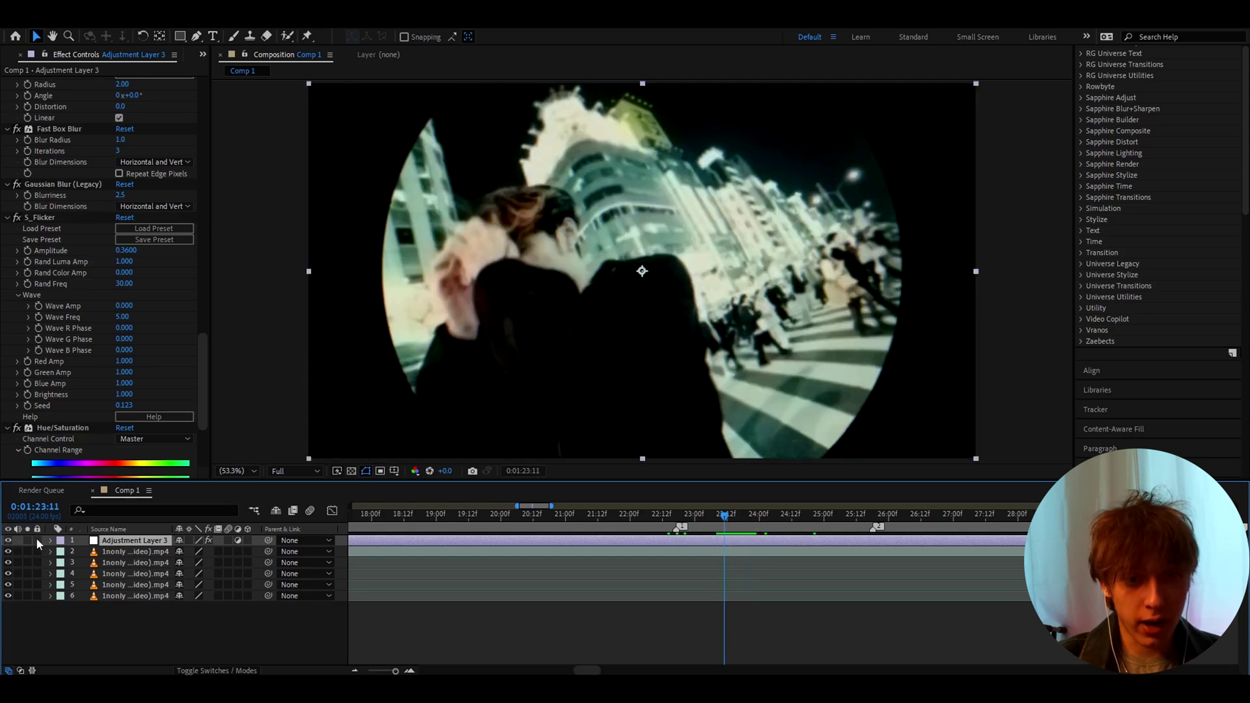
pyautogui.click(873, 517)
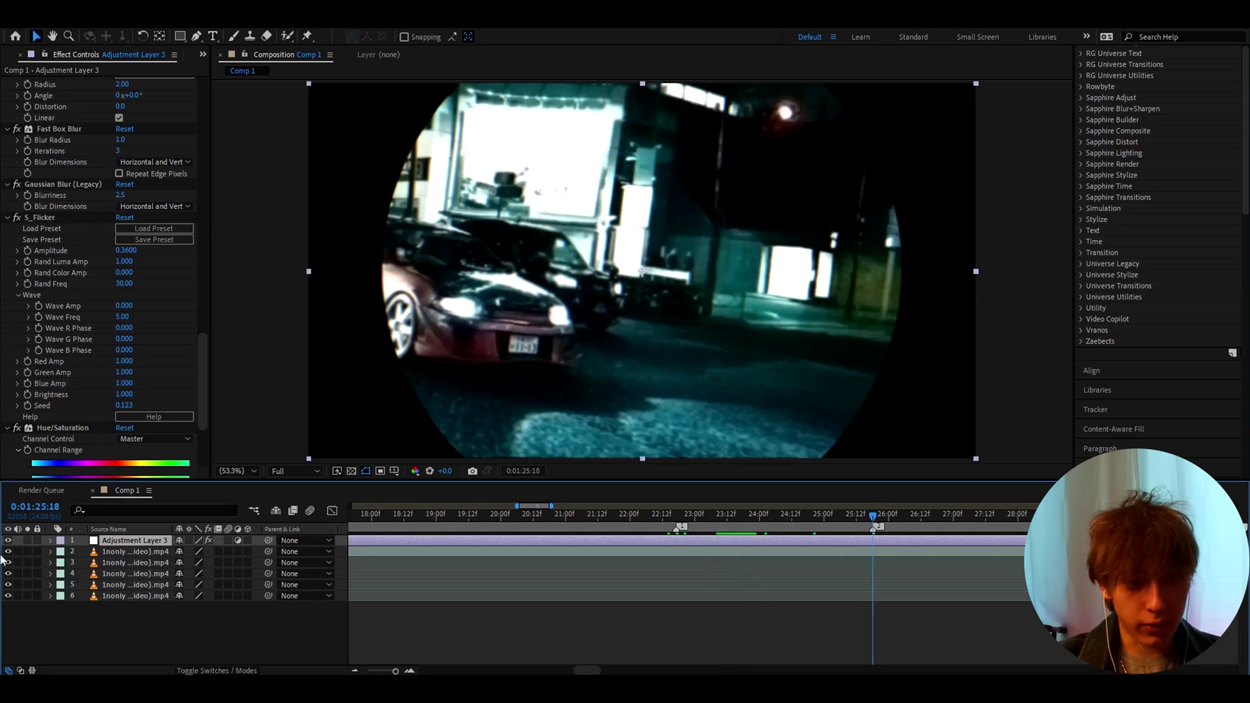
pyautogui.click(8, 540)
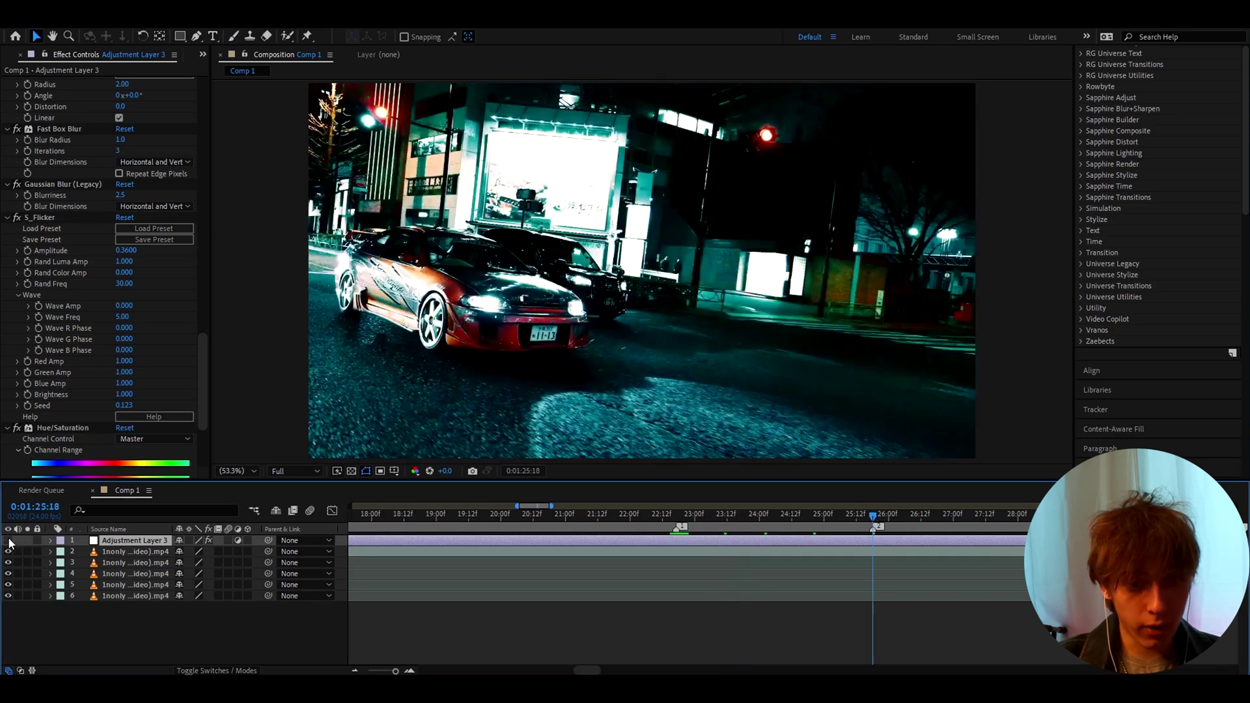
pyautogui.click(9, 540)
pyautogui.click(917, 517)
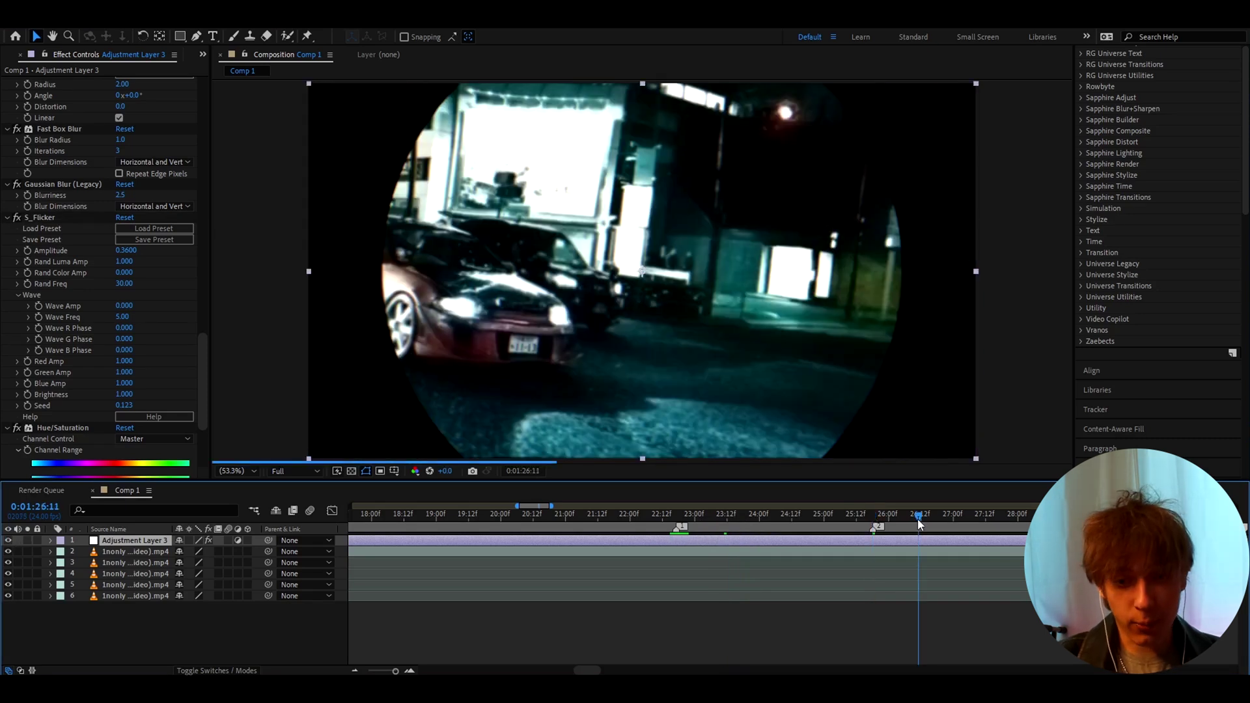
pyautogui.press('-')
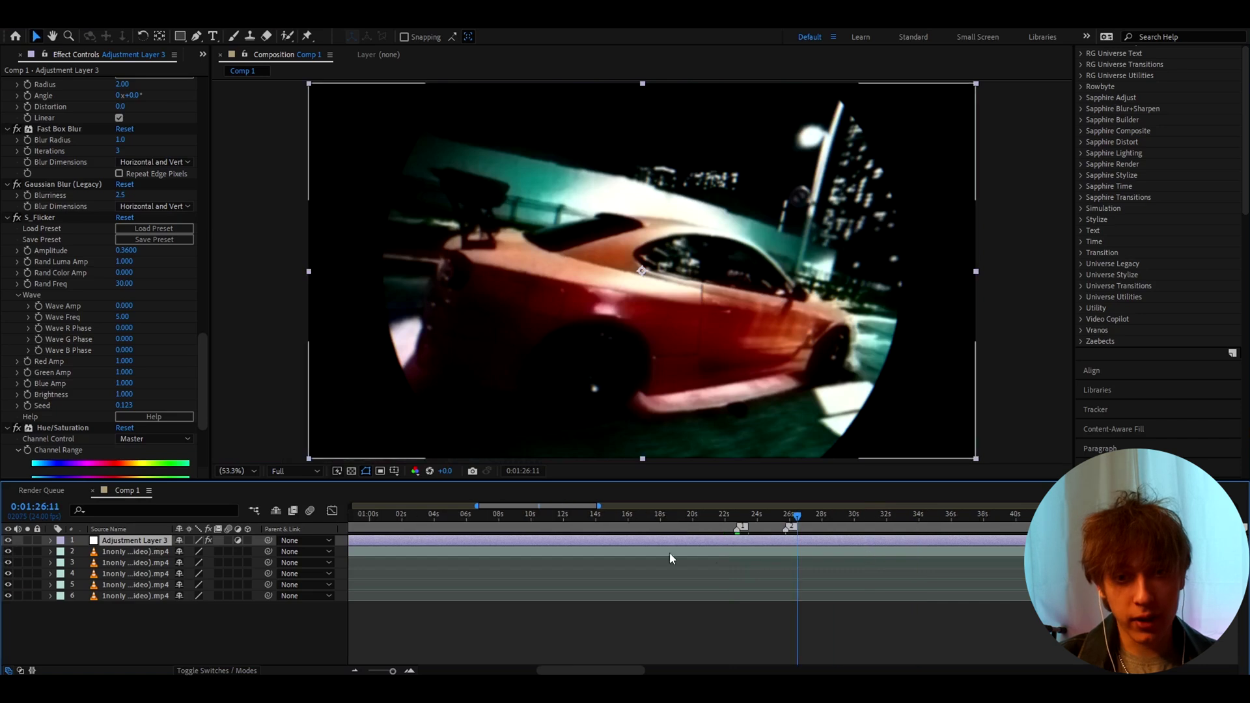
pyautogui.click(9, 541)
pyautogui.click(9, 541)
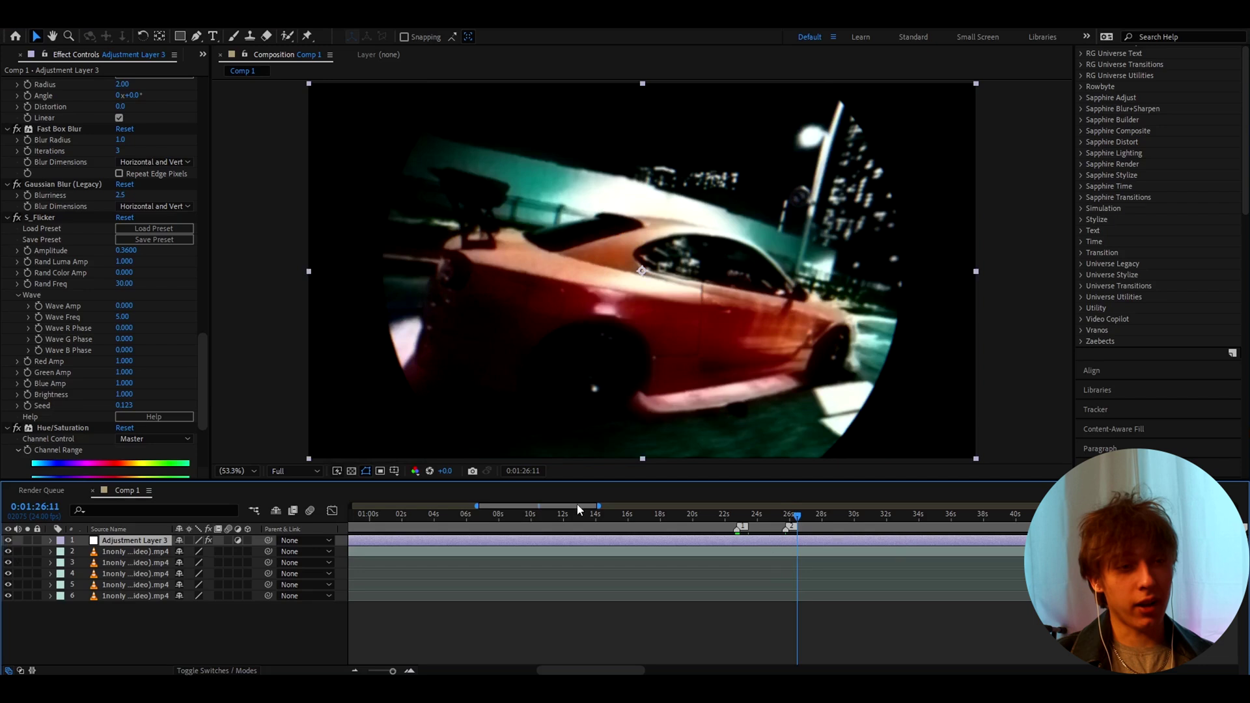
pyautogui.scroll(-15, 59, 135)
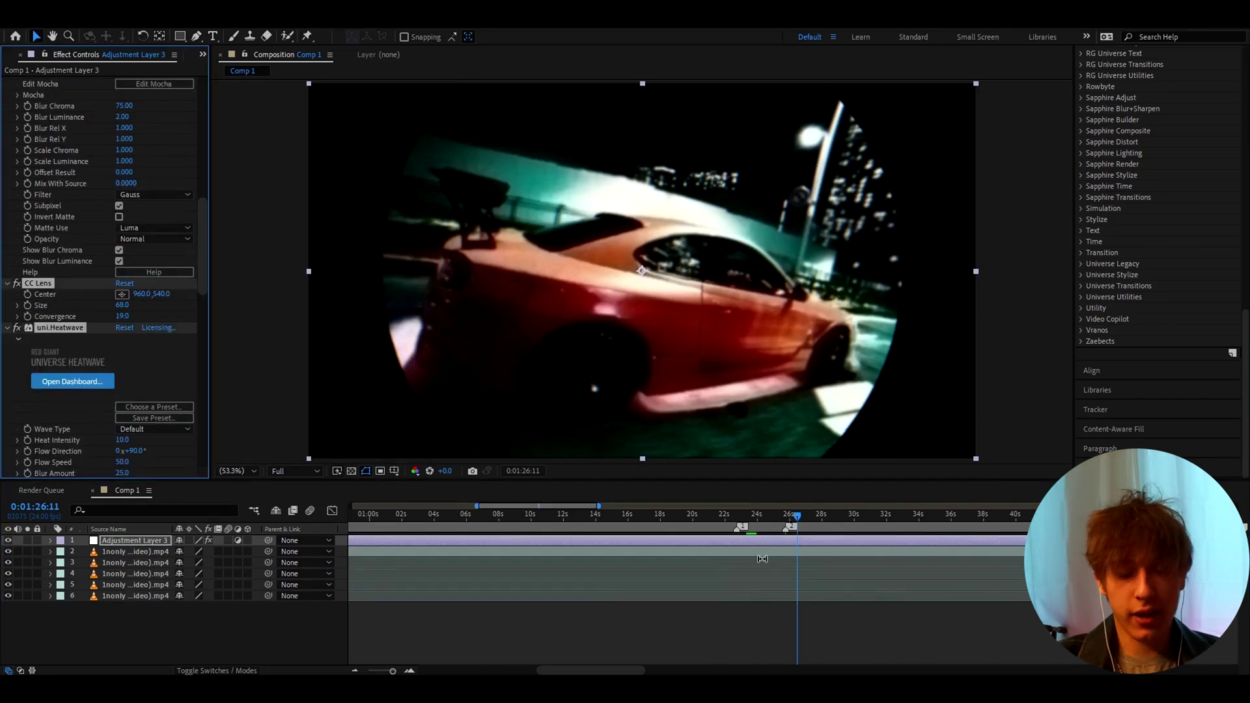